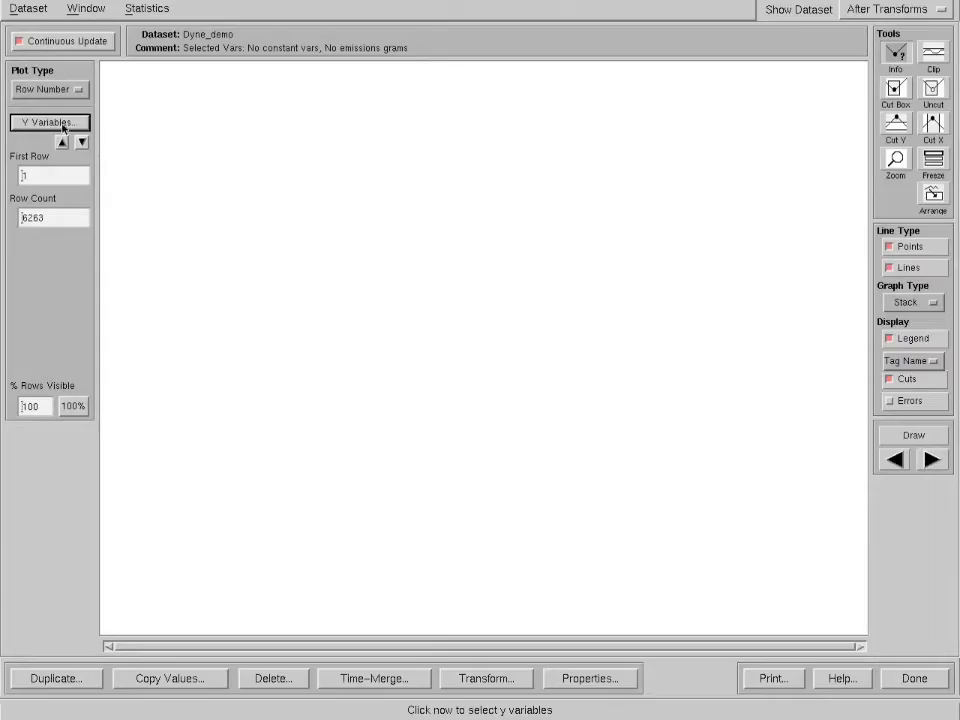
- Plot Dyne: Cycle through commanded equivalence ratio (variables 2–7) as six stacked graphs by row number
left_click(50, 124)
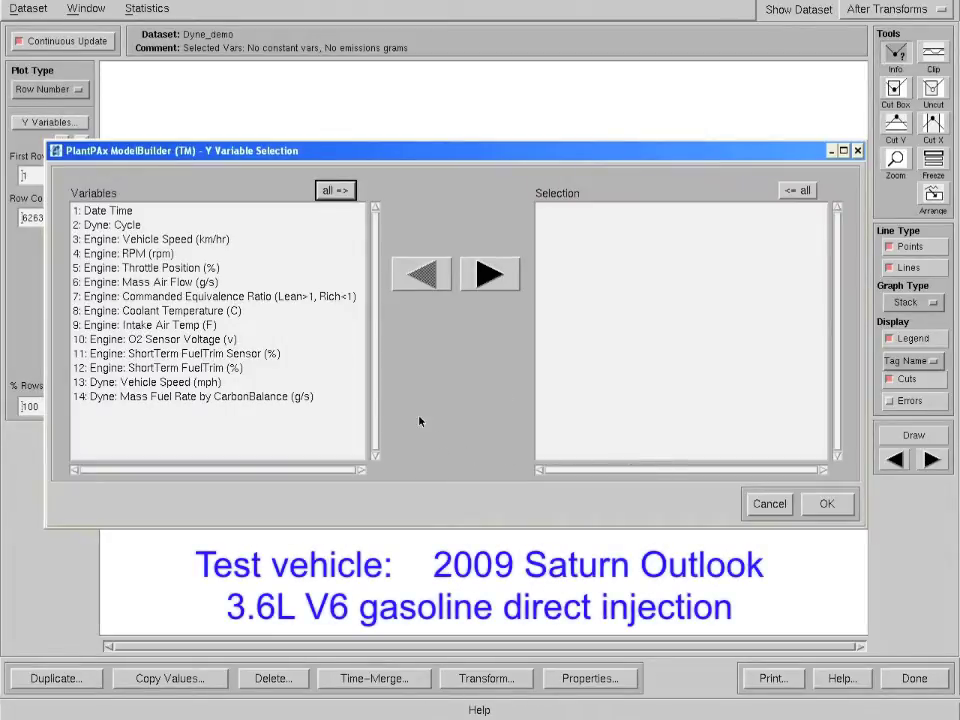
left_click(115, 240)
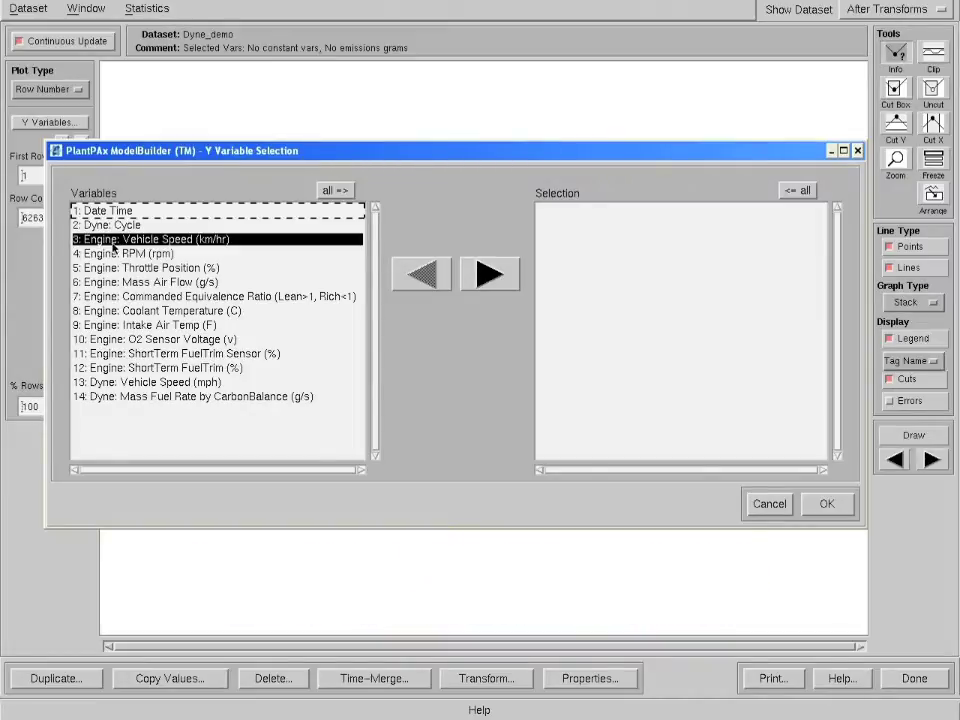
left_click(115, 240)
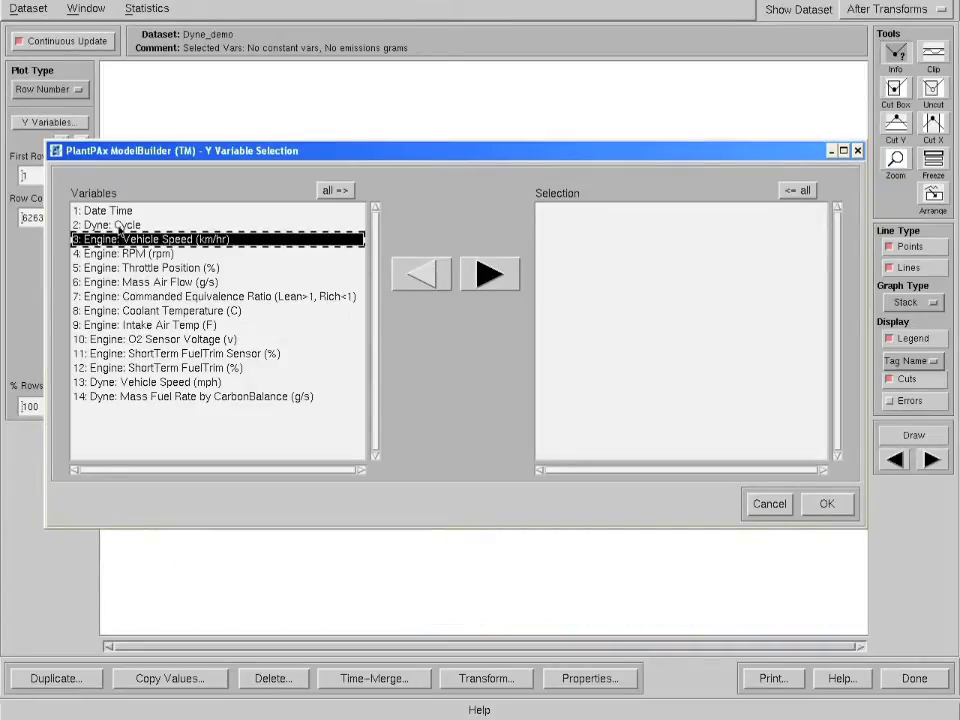
left_click(120, 226)
left_click(119, 240, "shift")
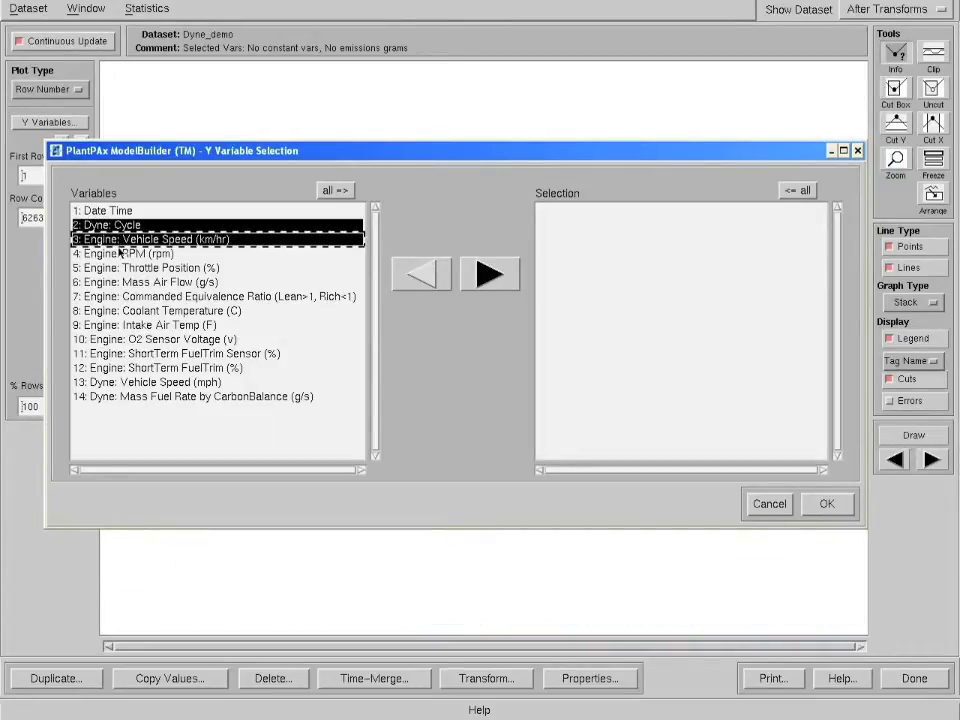
left_click_drag(119, 253, 119, 297)
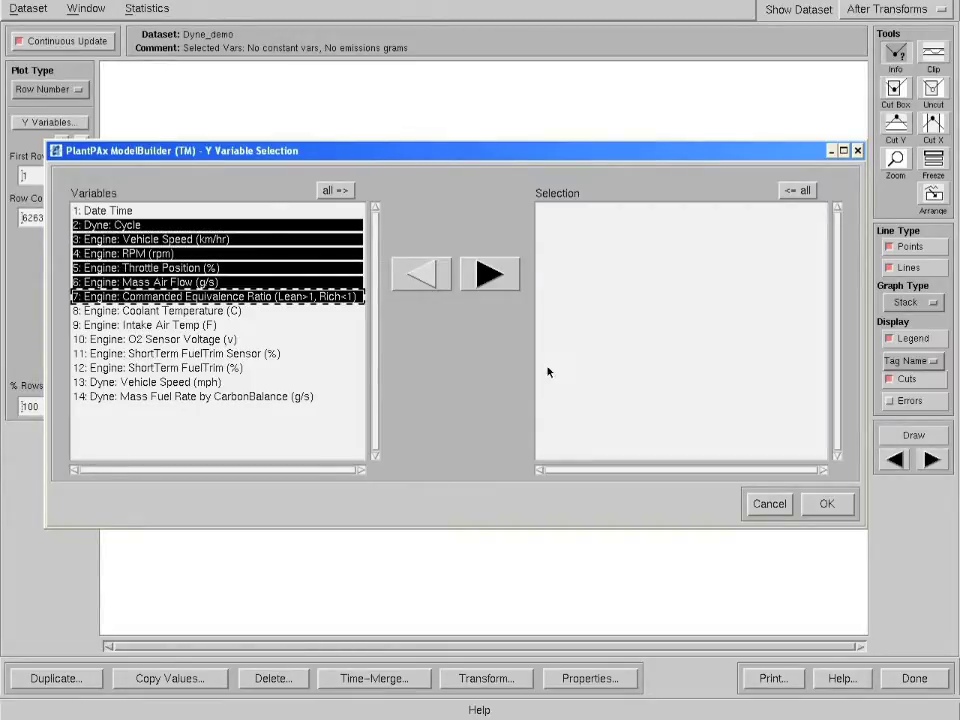
left_click(489, 272)
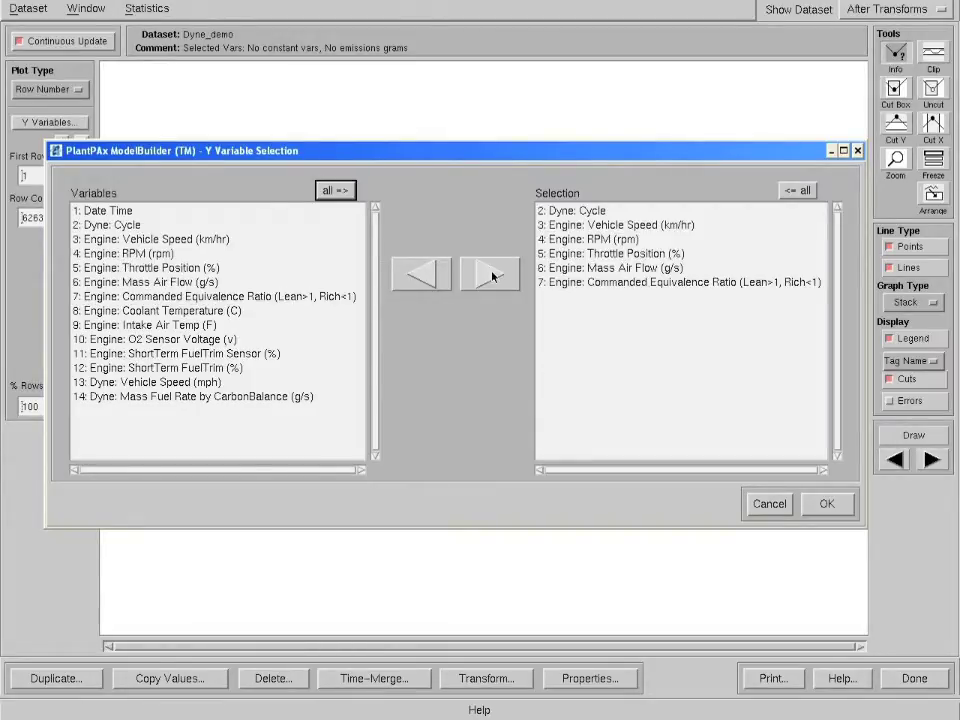
left_click(827, 505)
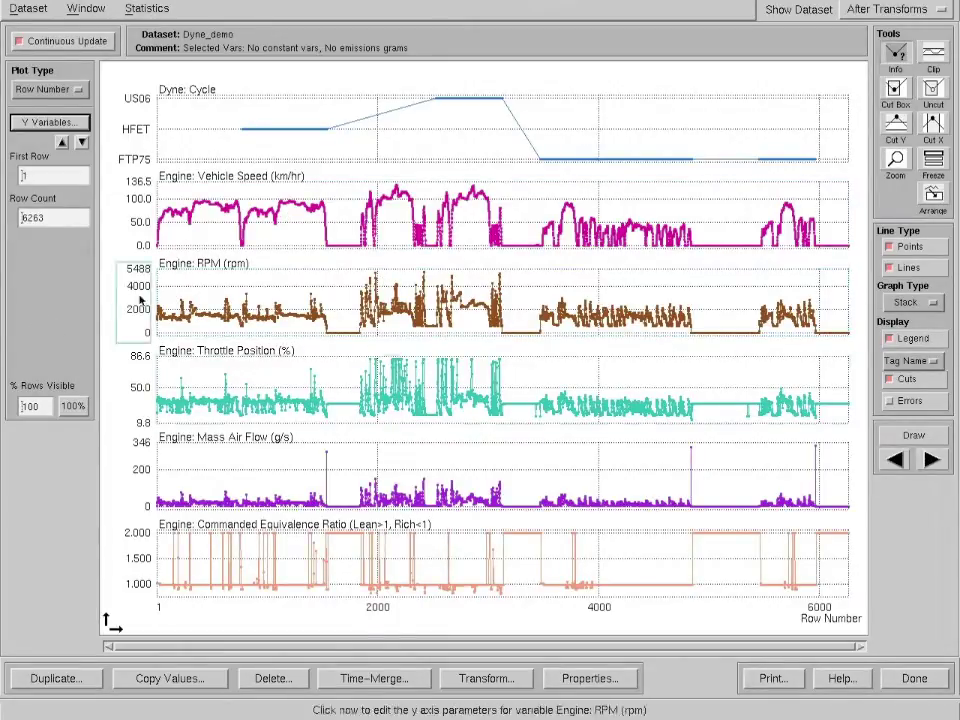
- Switch the plot type to Time Series so the six traces run against clock time
left_click(55, 92)
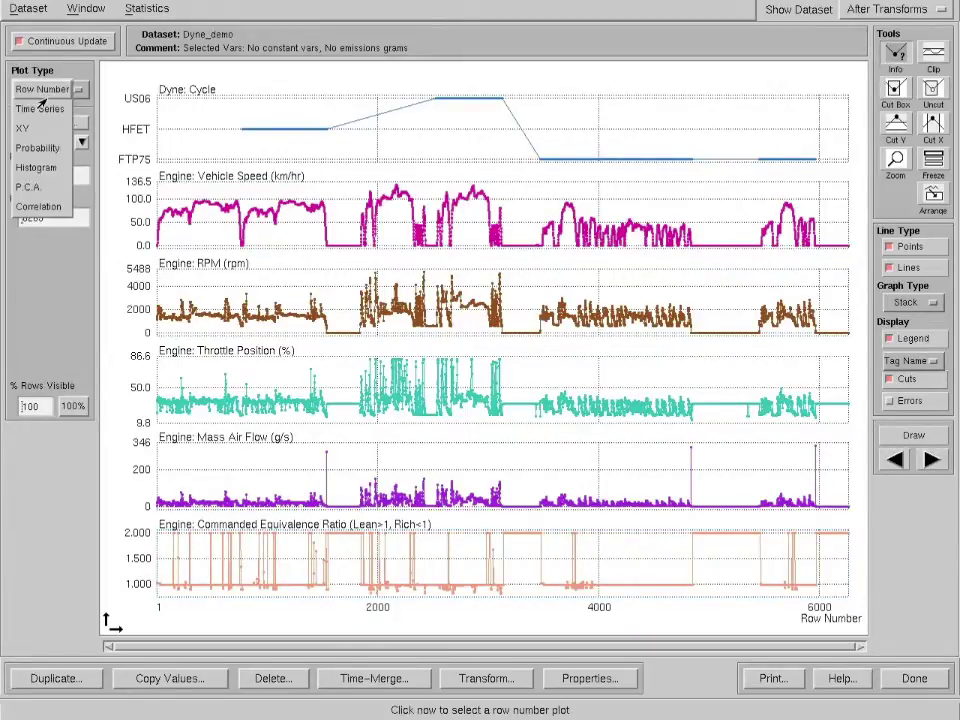
left_click(38, 110)
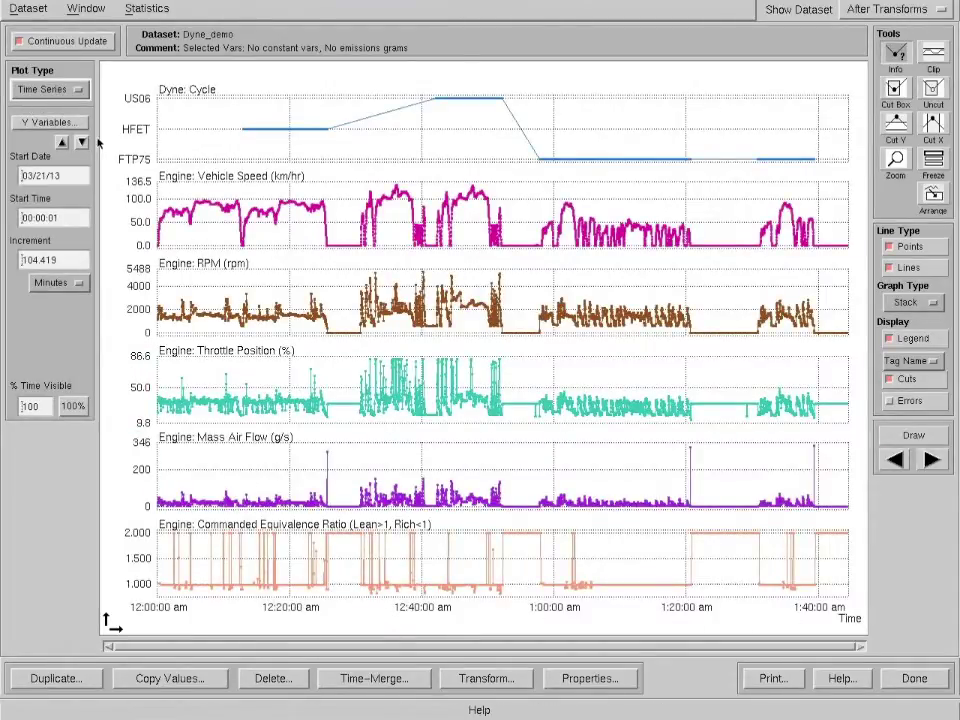
left_click(62, 91)
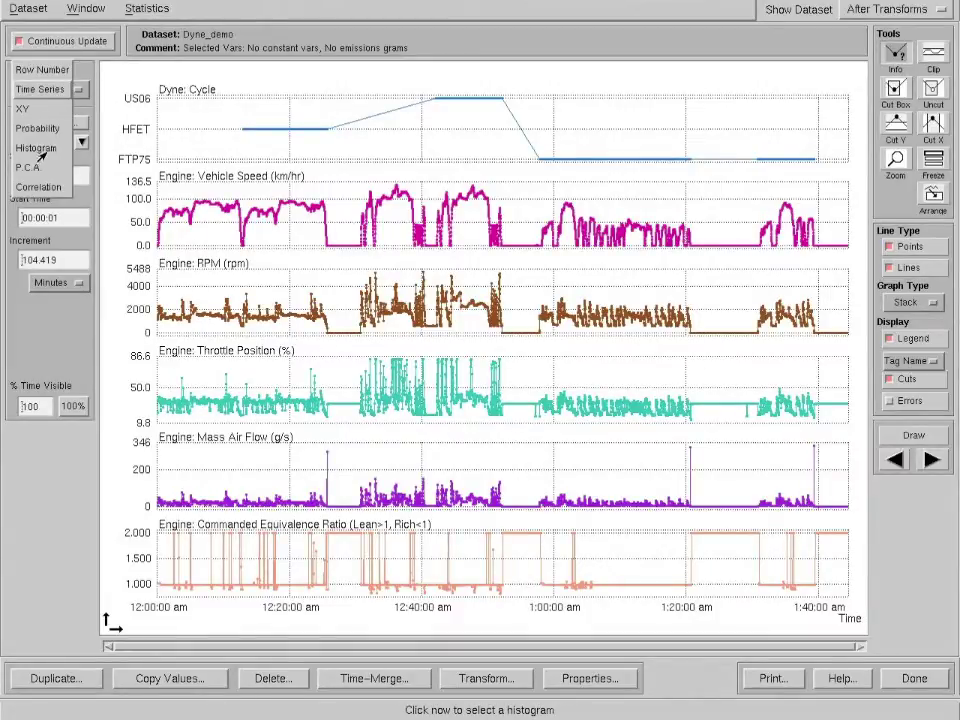
- Draw all six variables as histograms with 50 bins each
left_click(37, 148)
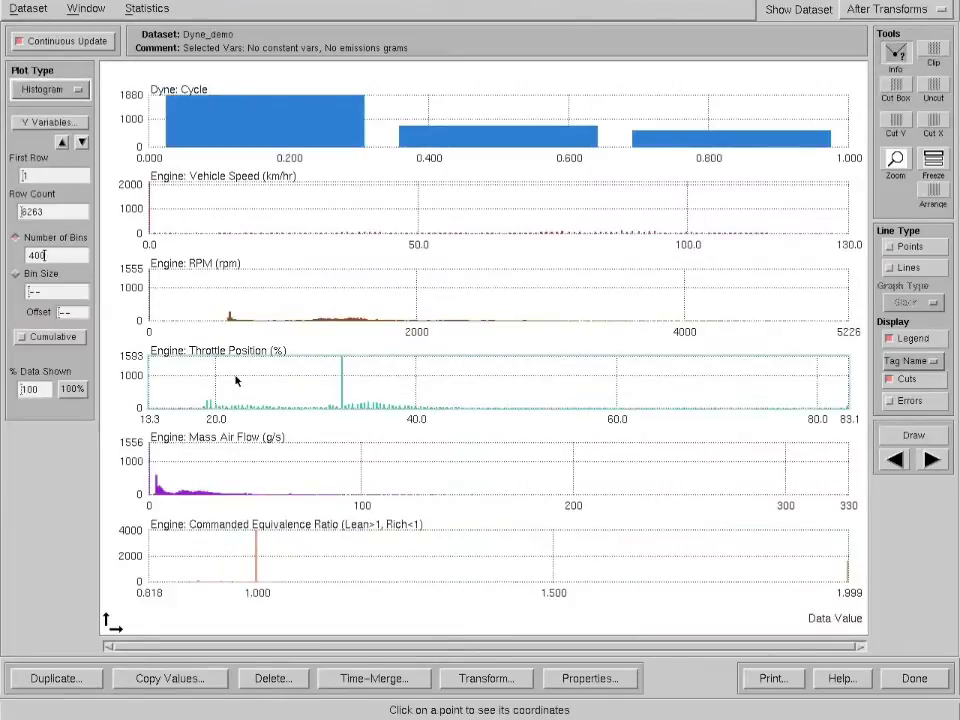
double_click(66, 254)
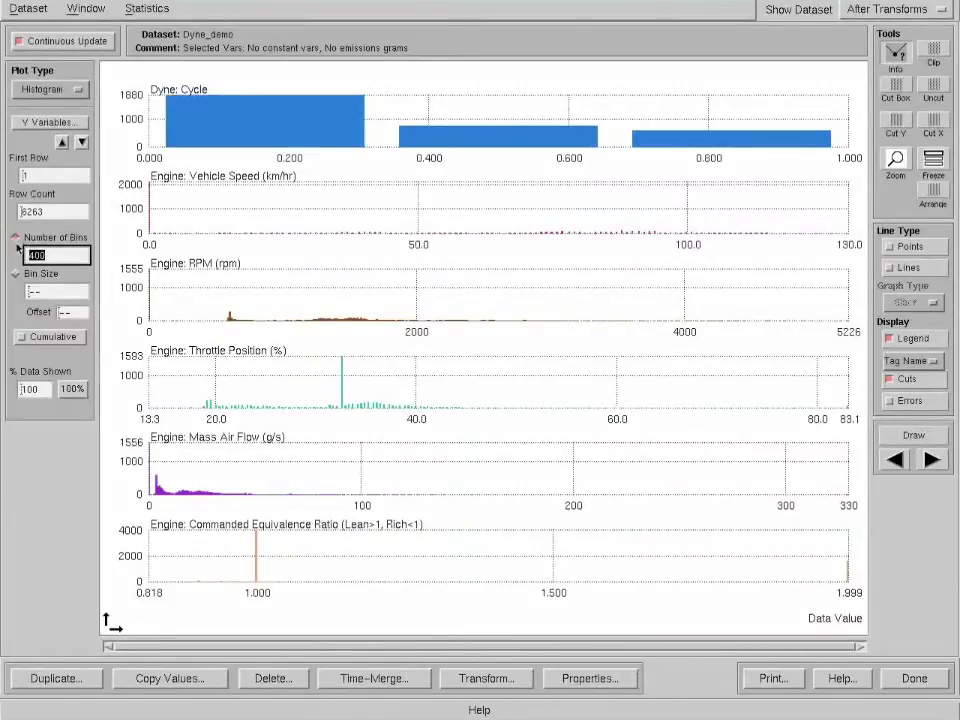
type("50")
key("Return")
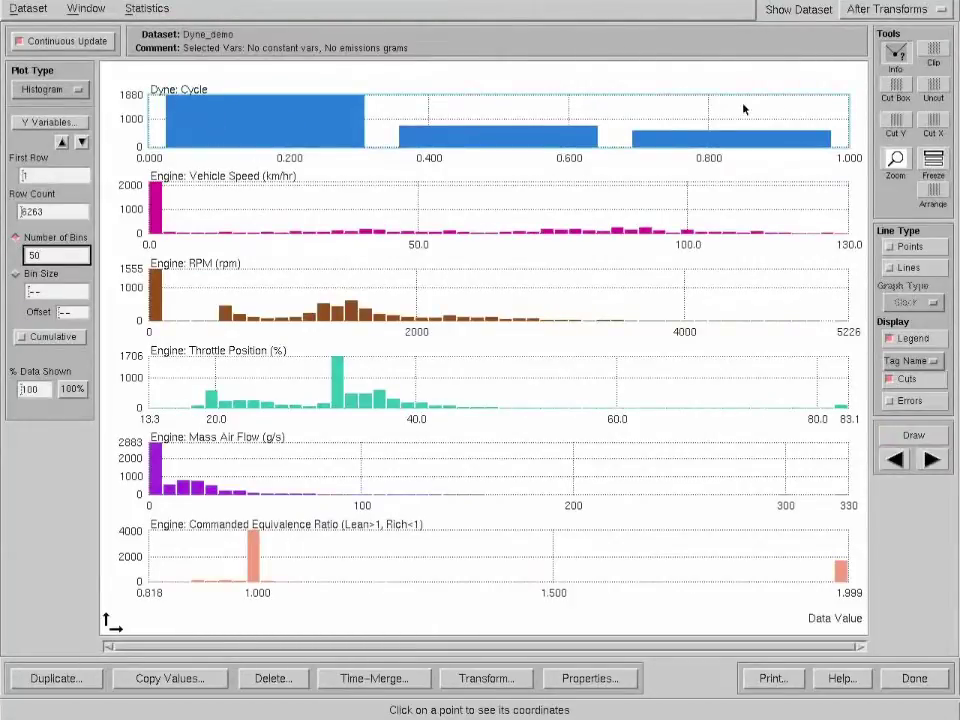
- Read the first Dyne: Cycle bar's count with Info, then change the bins to 400
left_click(898, 57)
left_click(284, 124)
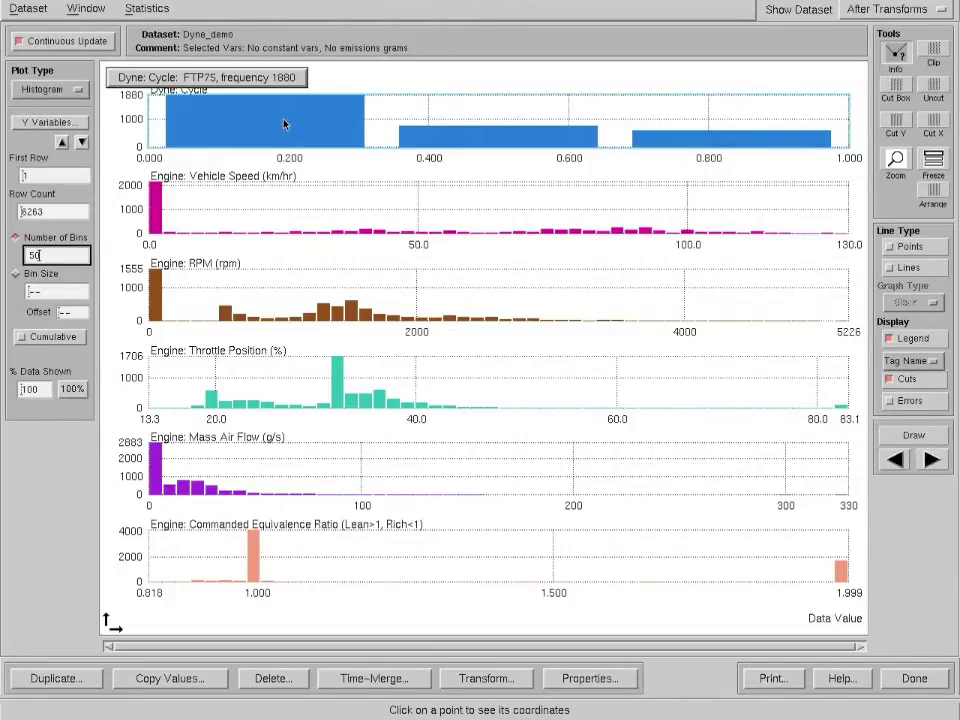
double_click(54, 256)
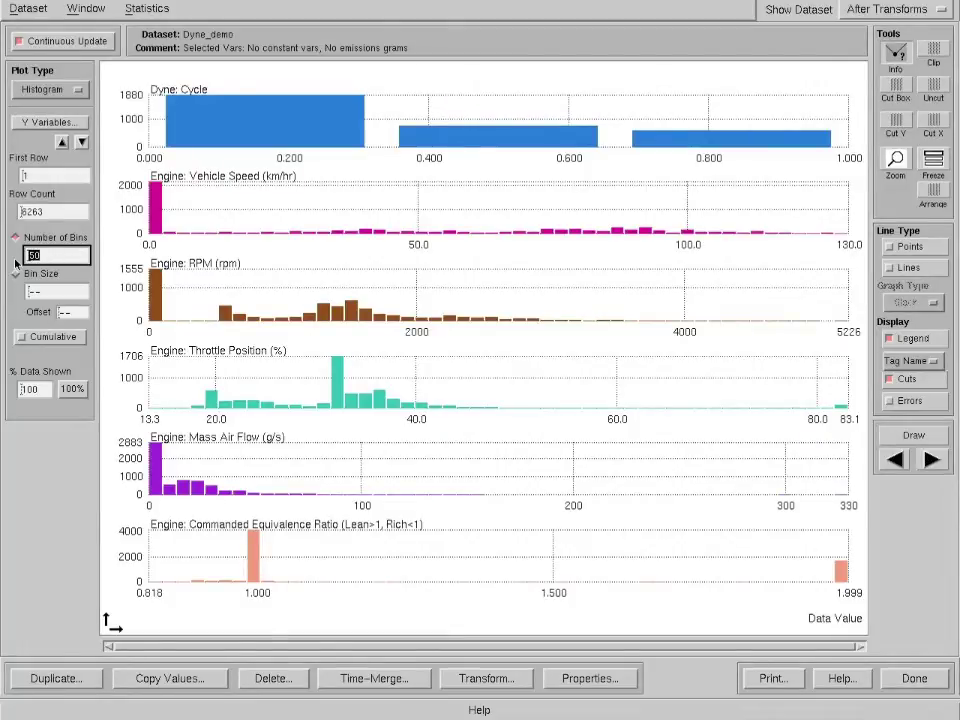
key("Return")
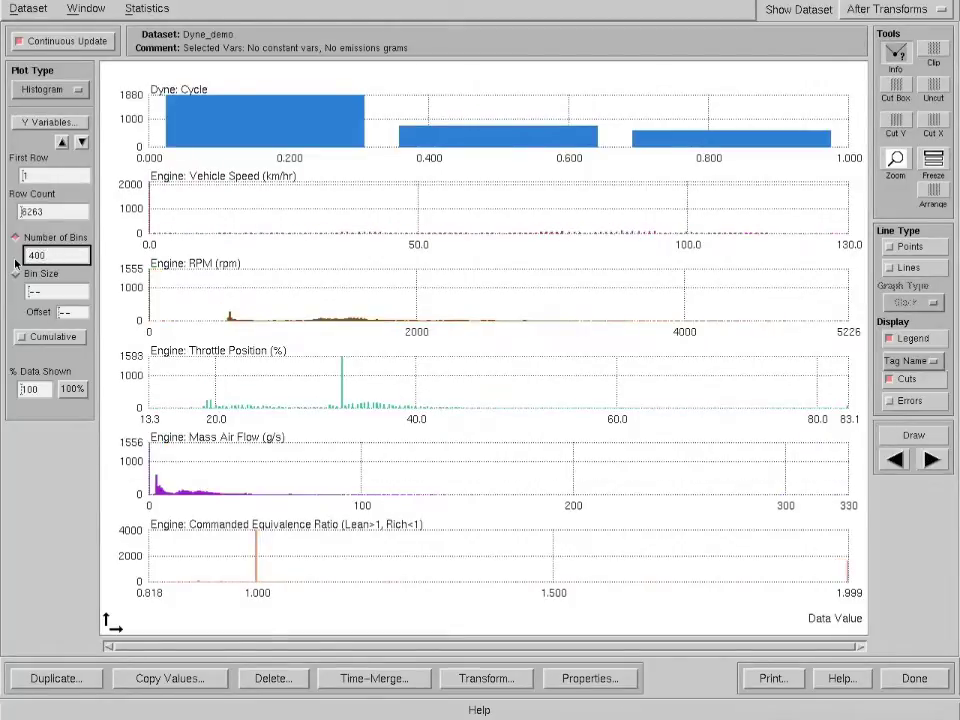
left_click(896, 162)
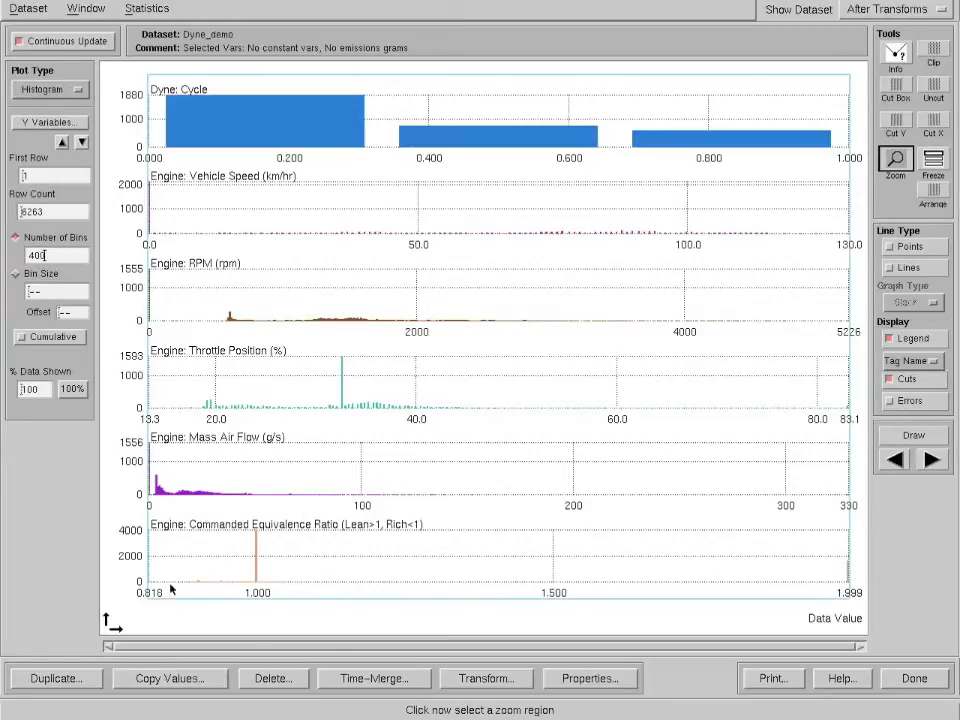
left_click_drag(244, 588, 293, 584)
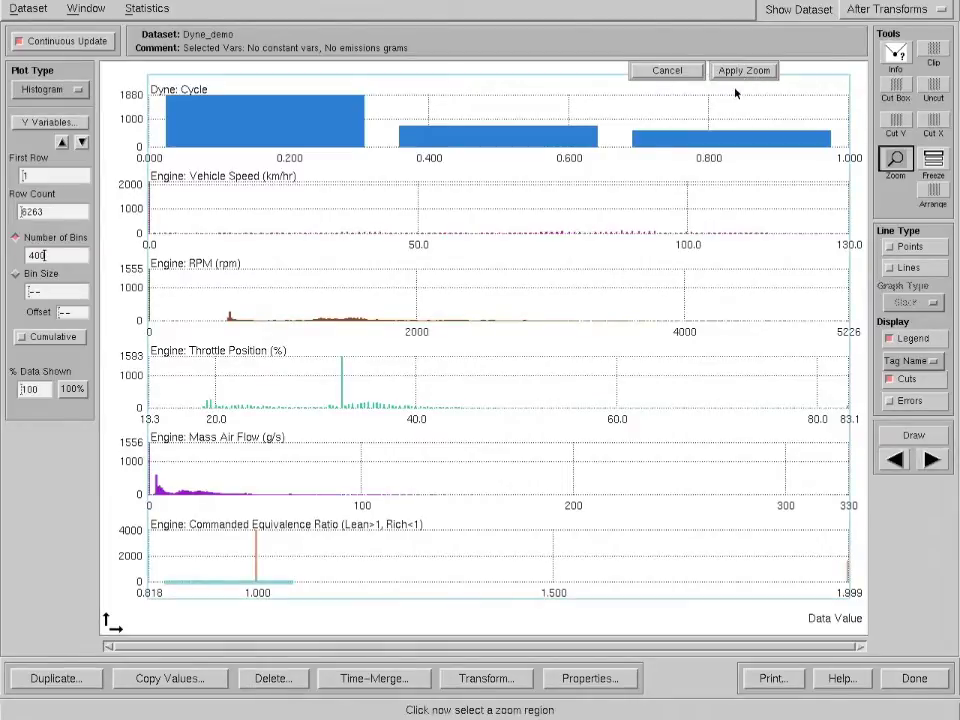
left_click(758, 72)
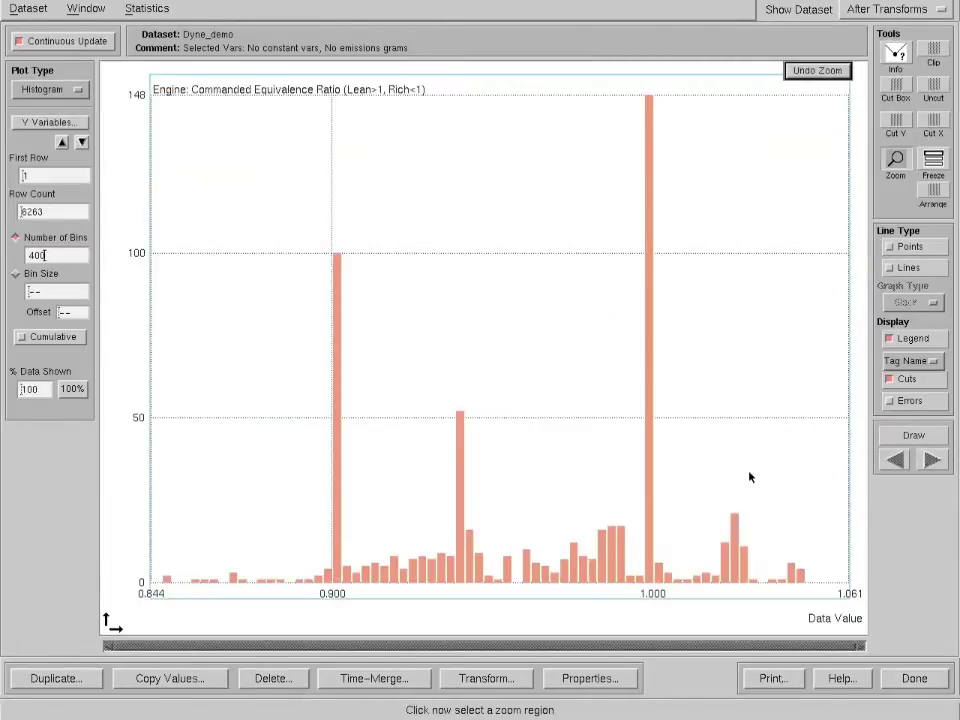
left_click(896, 53)
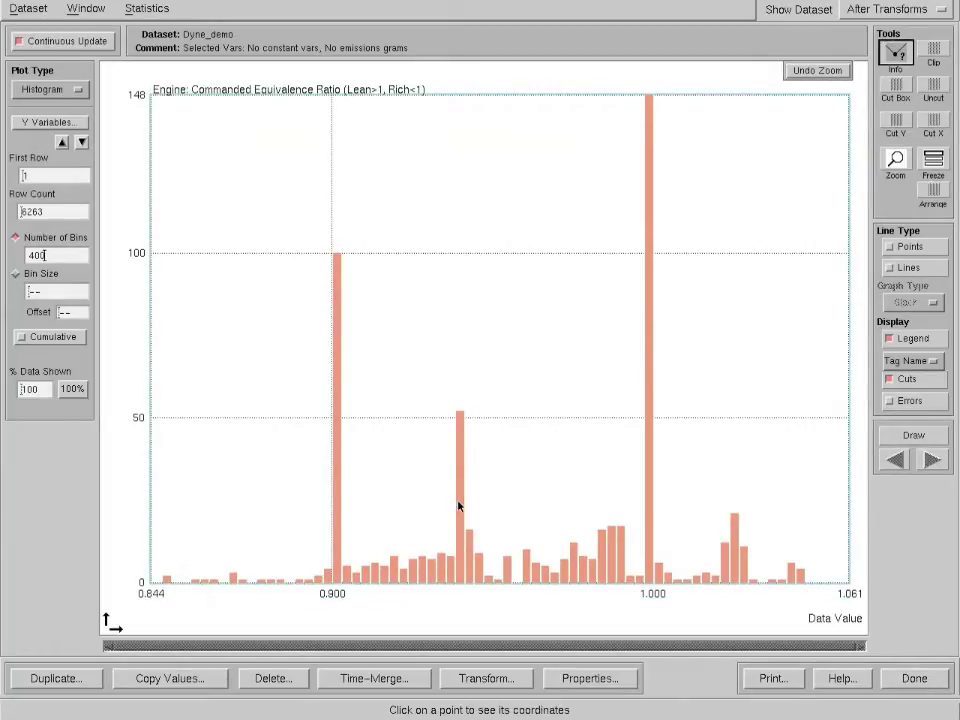
left_click(458, 506)
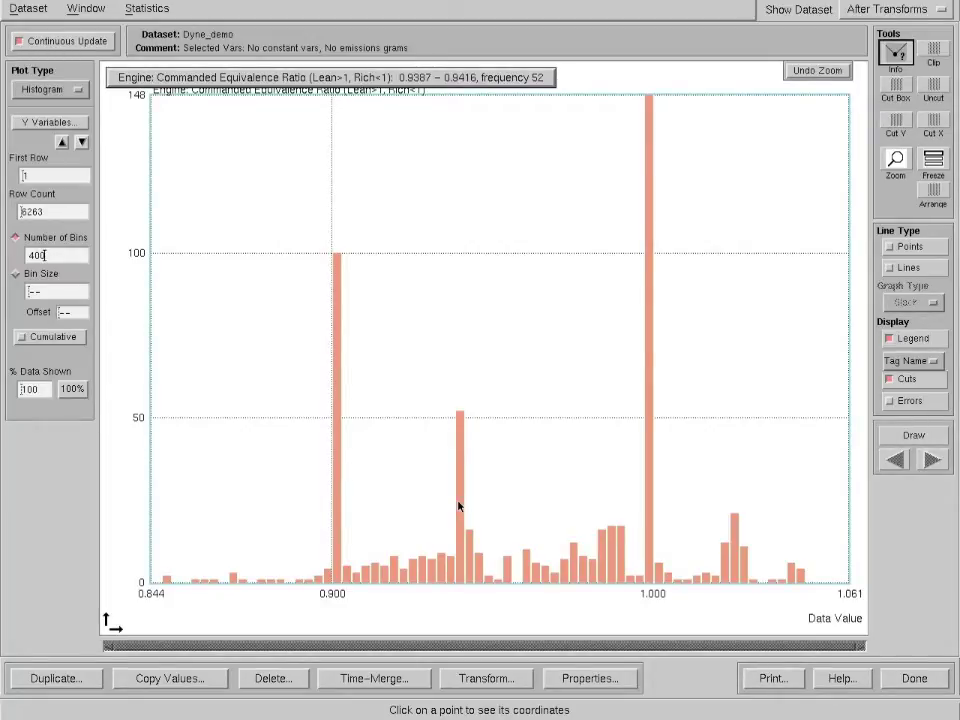
left_click(822, 71)
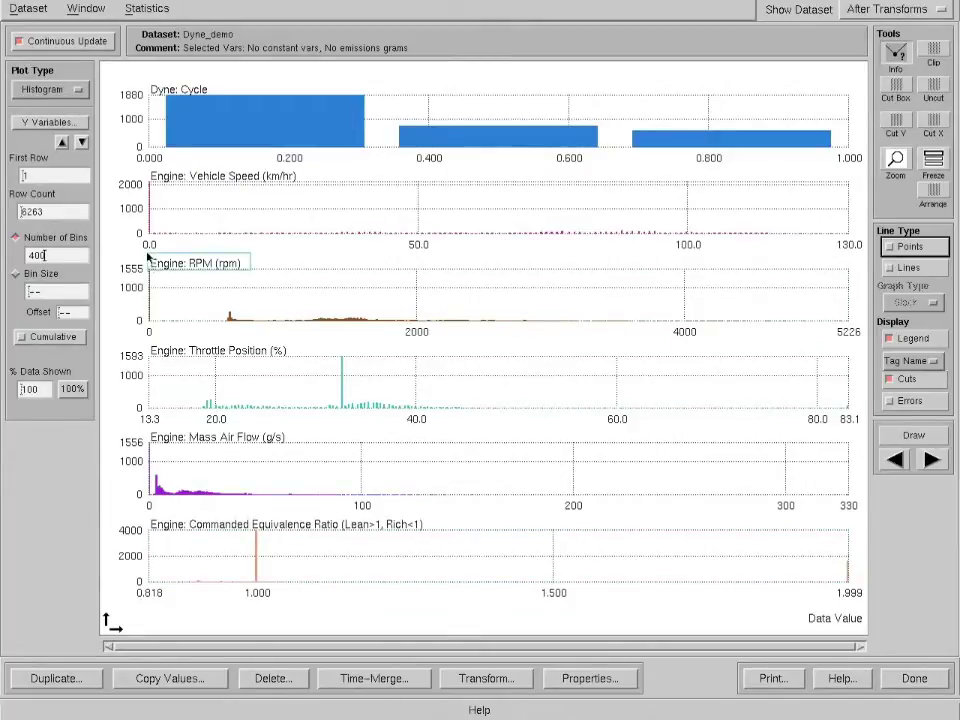
left_click(42, 88)
- Plot by row number showing 500 rows at a time, paging forward to rows 2501–3000
left_click(36, 11)
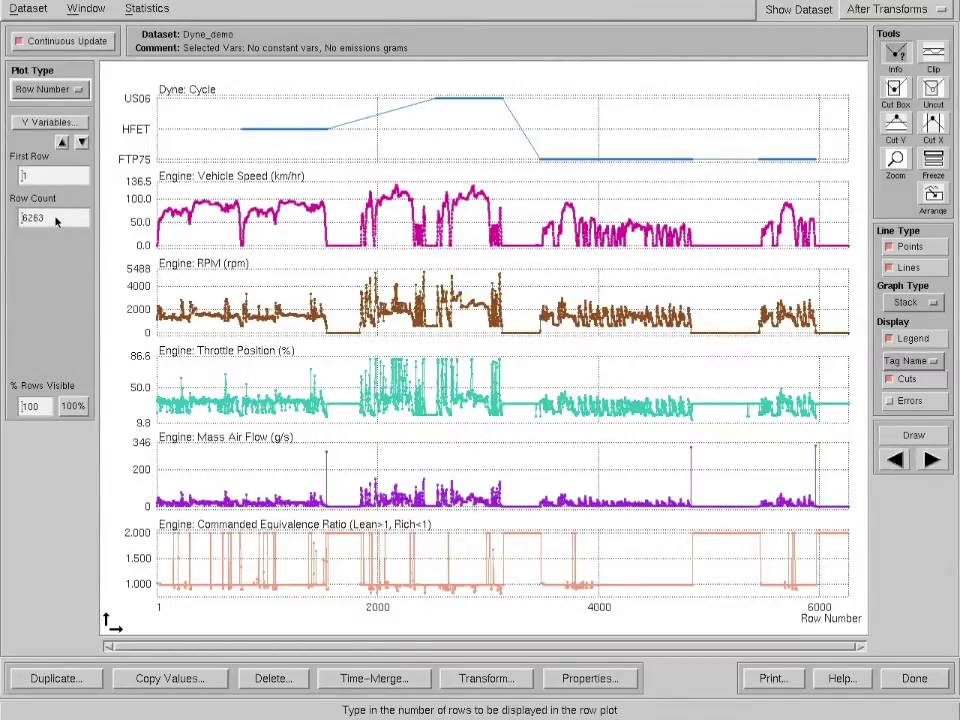
double_click(57, 219)
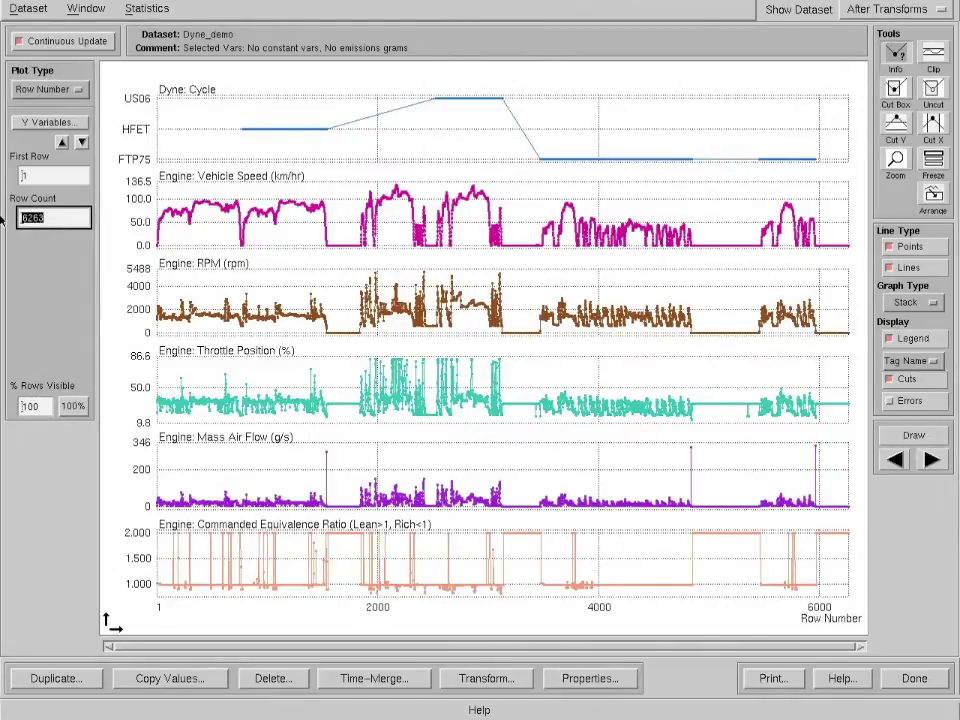
type("500")
key("Return")
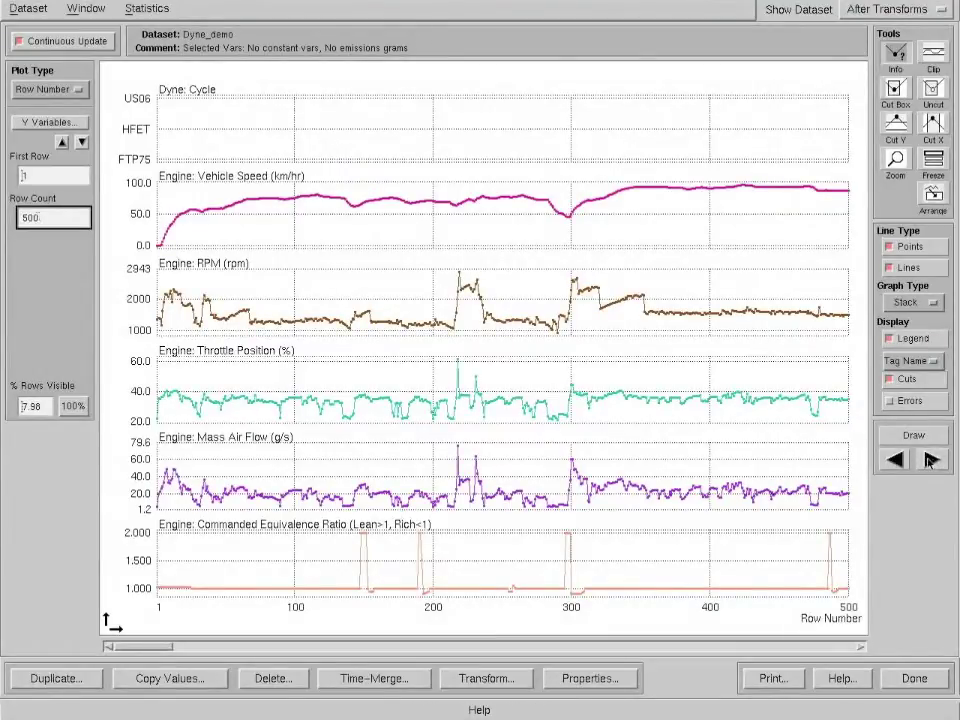
left_click(933, 459)
left_click(933, 459)
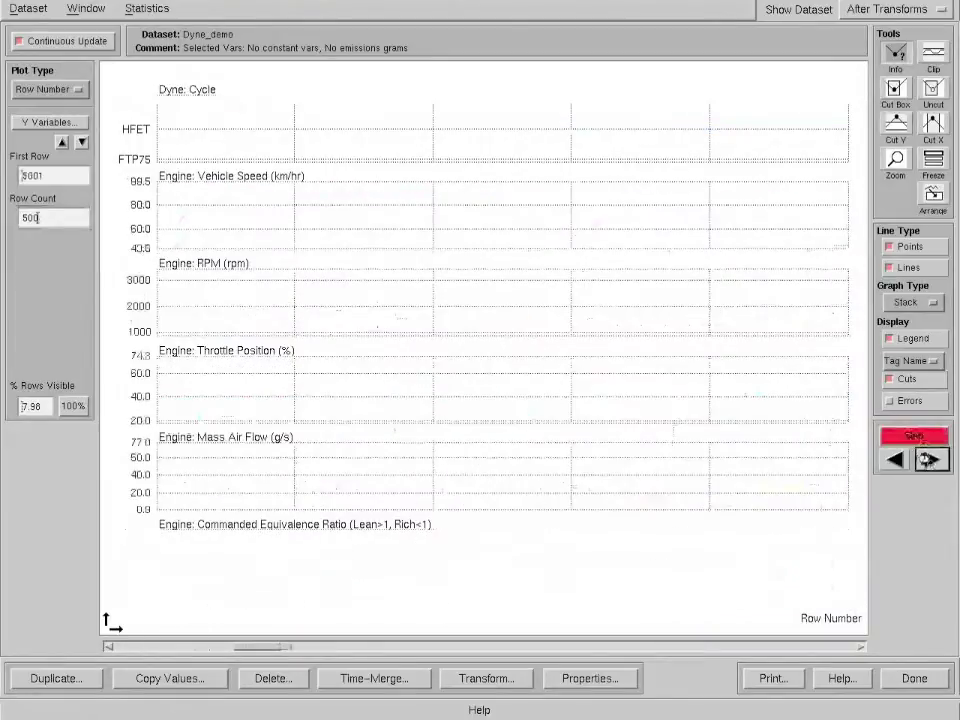
left_click(933, 459)
left_click(933, 459)
left_click(933, 459)
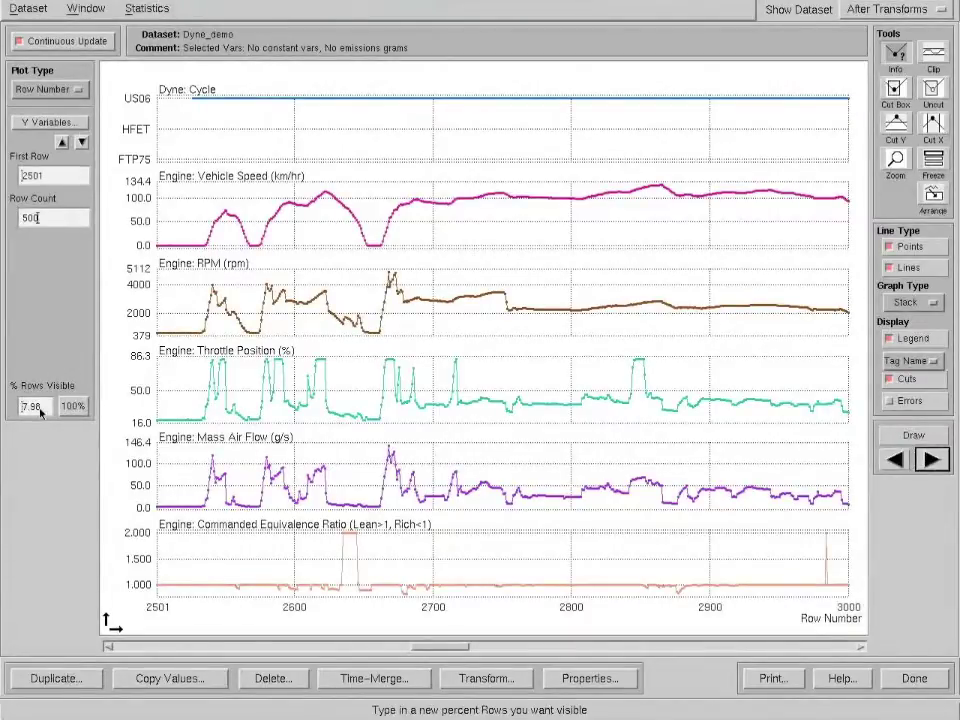
- Set % Rows Visible to 20, then show 100% of the rows
left_click_drag(41, 410, 4, 407)
type("20")
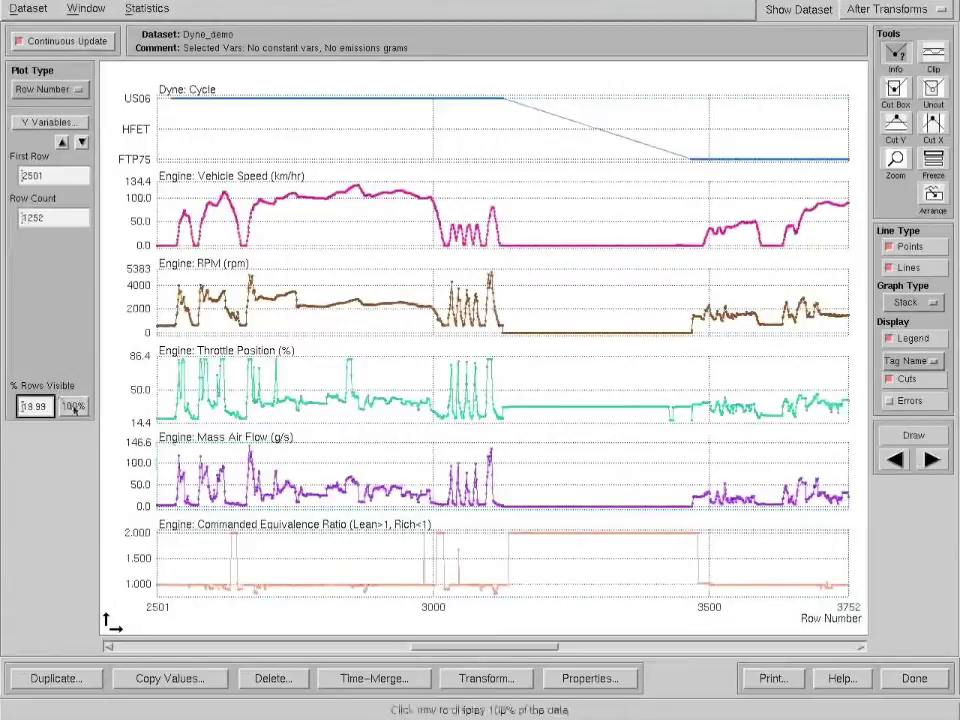
left_click(73, 406)
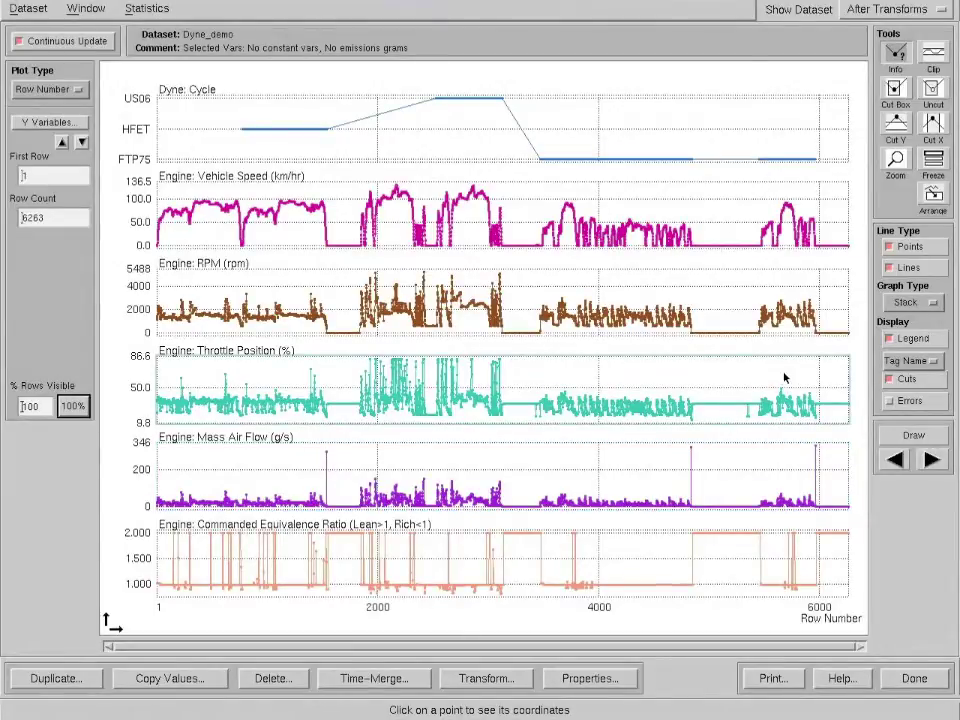
left_click(896, 160)
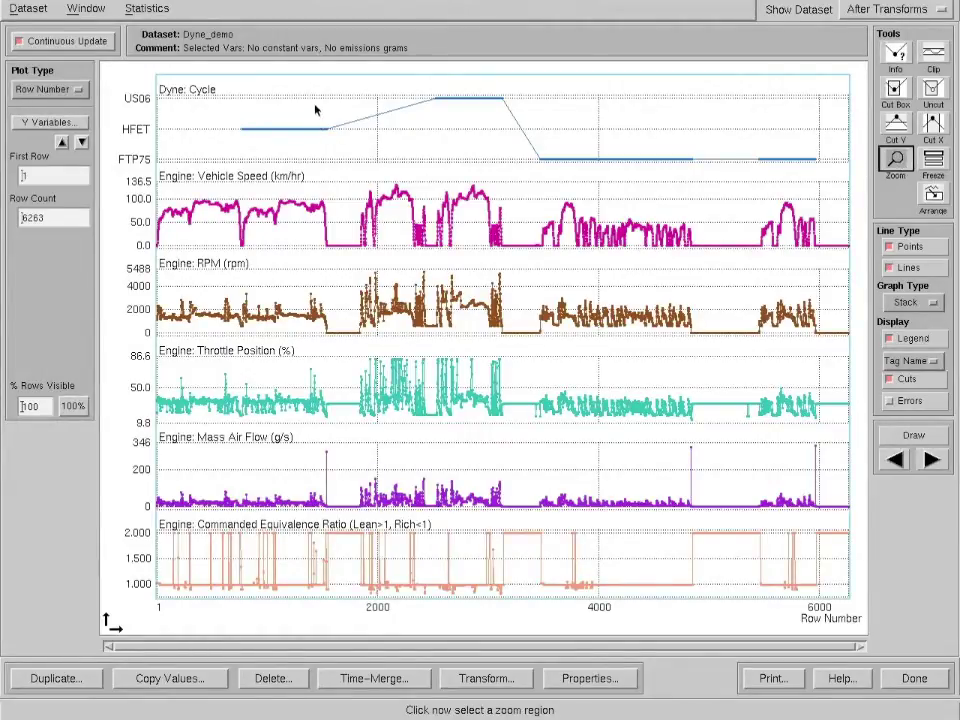
left_click_drag(317, 296, 334, 609)
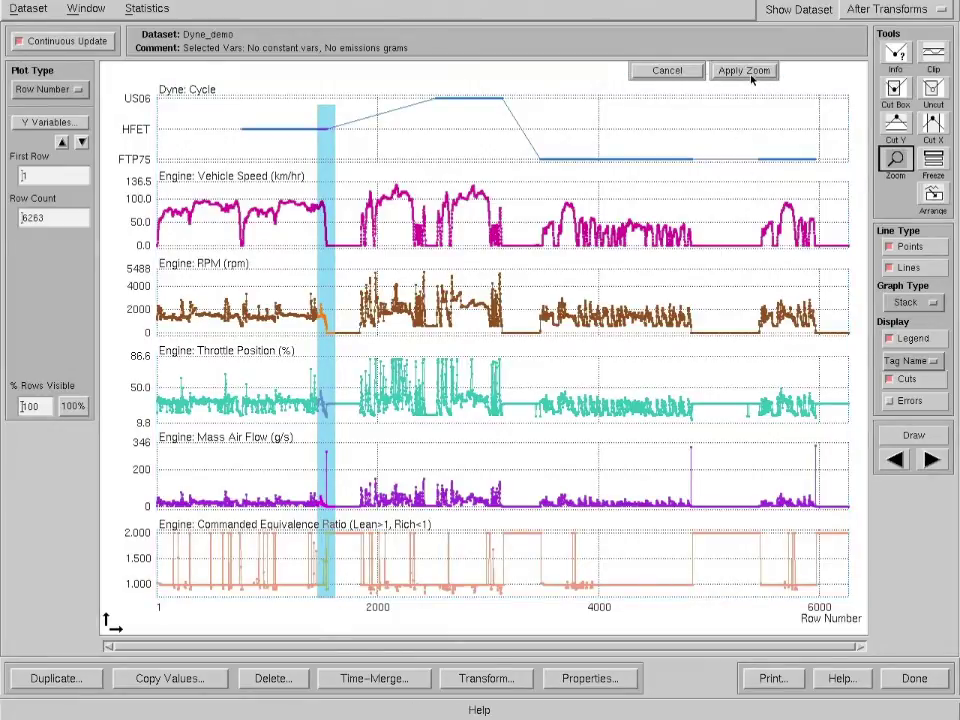
left_click(747, 71)
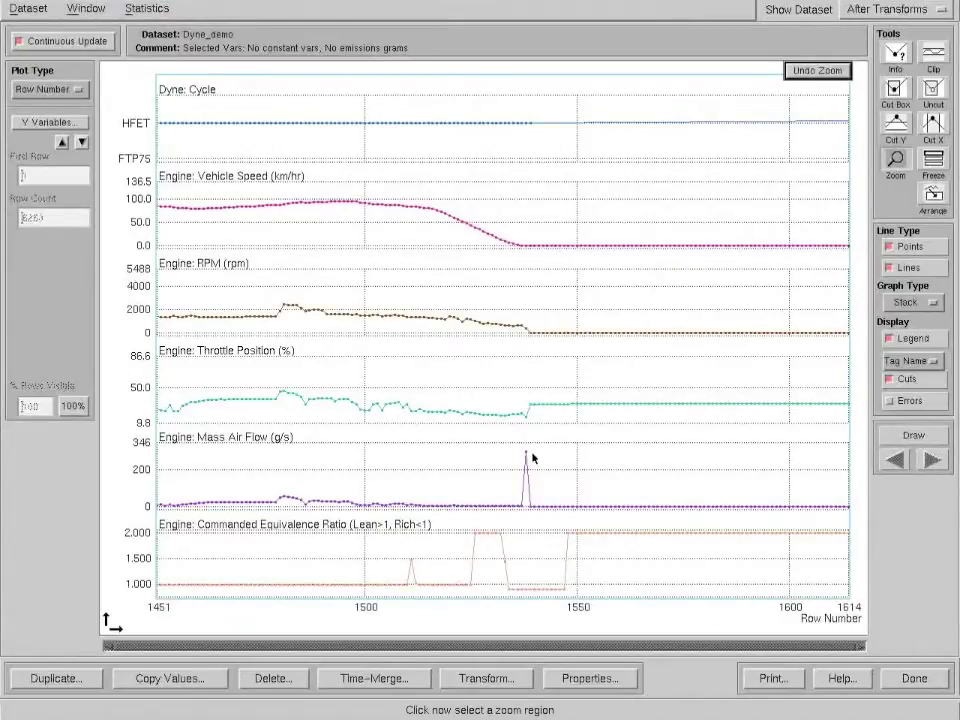
left_click(896, 50)
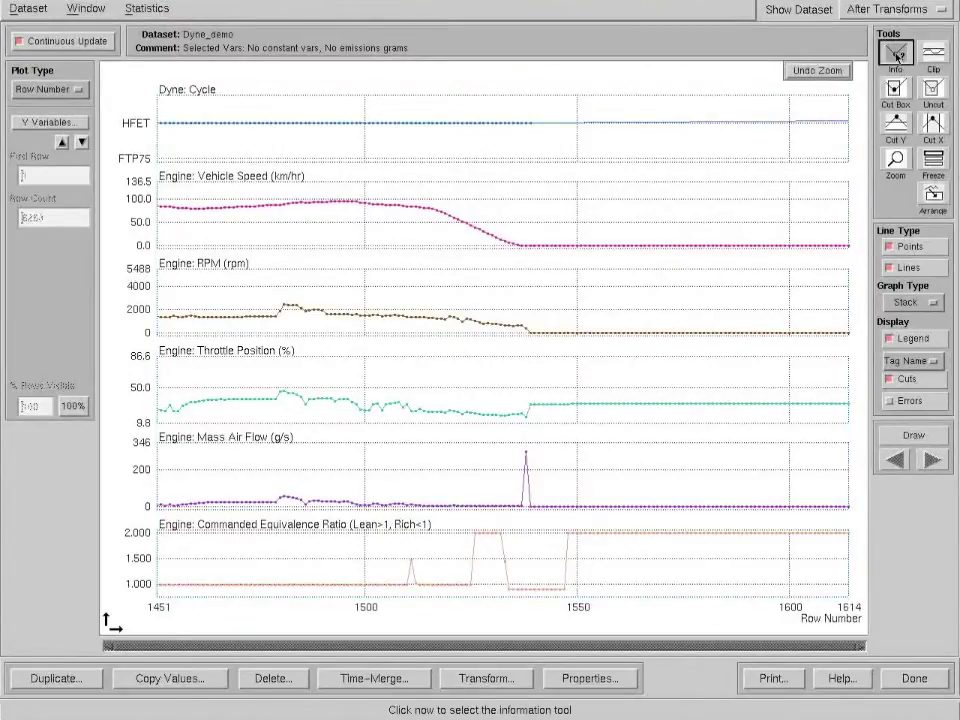
left_click(527, 455)
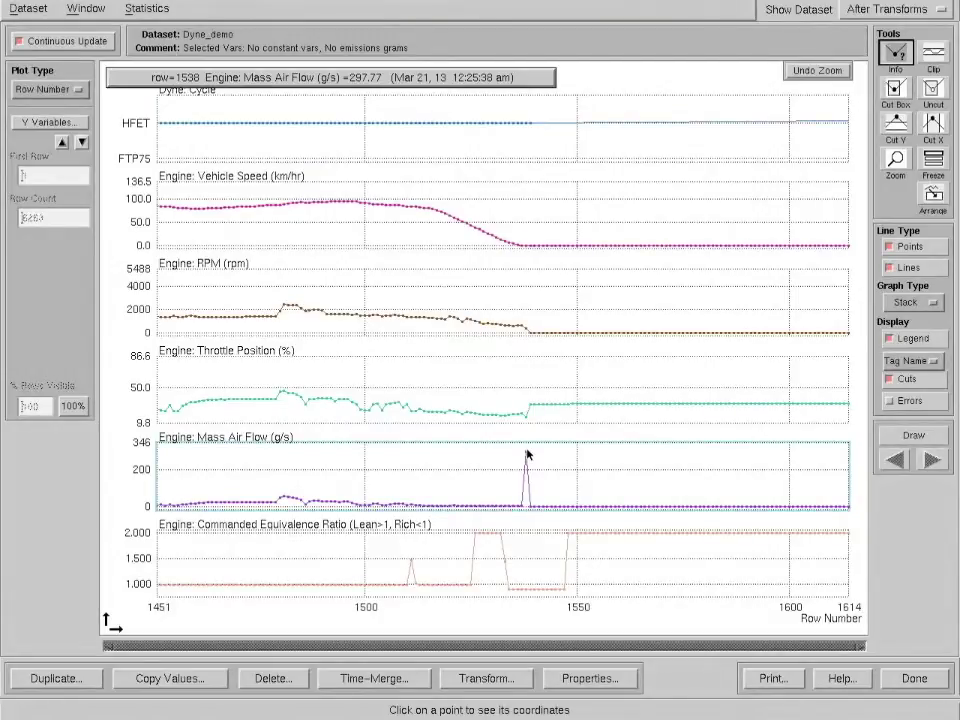
left_click(808, 70)
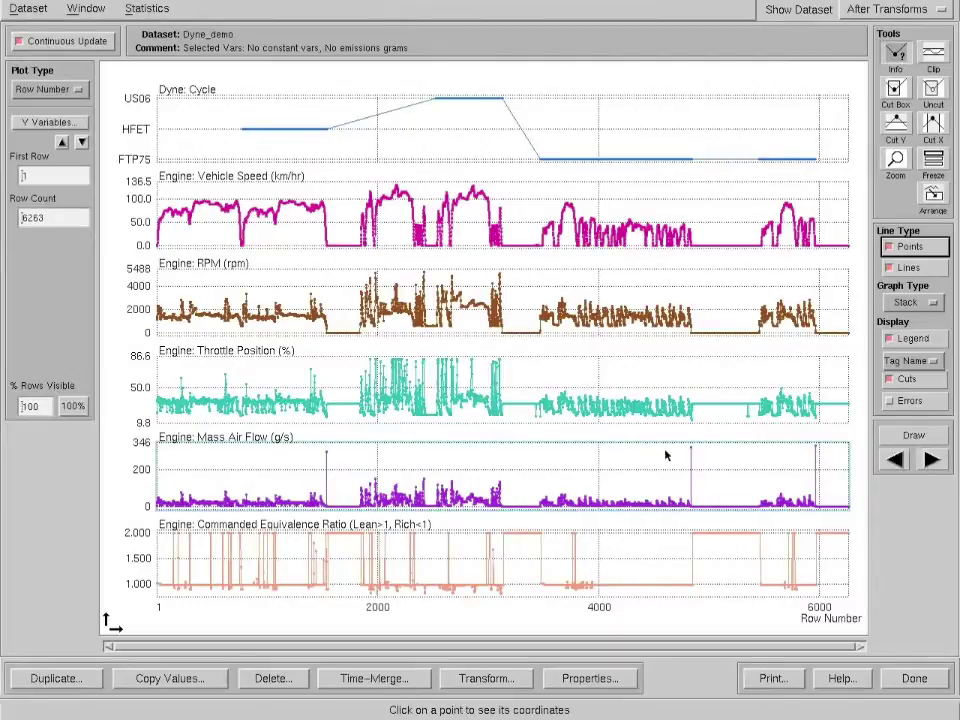
- Cut Mass Air Flow values above 256 g/s and check the cut spike at row 5963
left_click(897, 124)
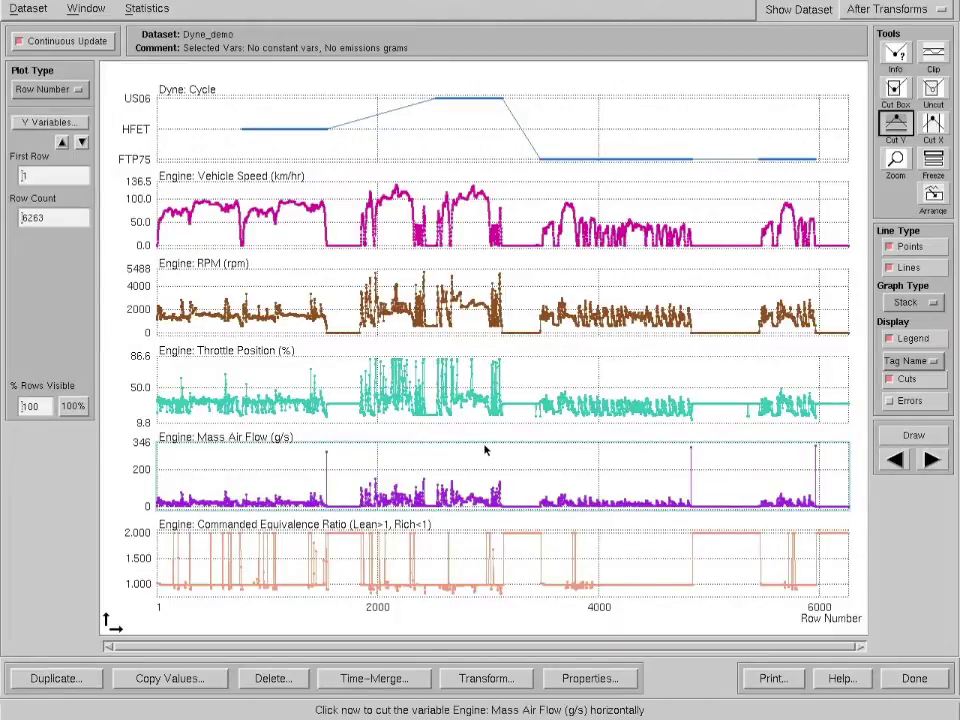
mouse_move(485, 451)
left_mouse_down()
mouse_move(492, 494)
mouse_move(477, 463)
mouse_move(481, 500)
mouse_move(480, 463)
left_mouse_up()
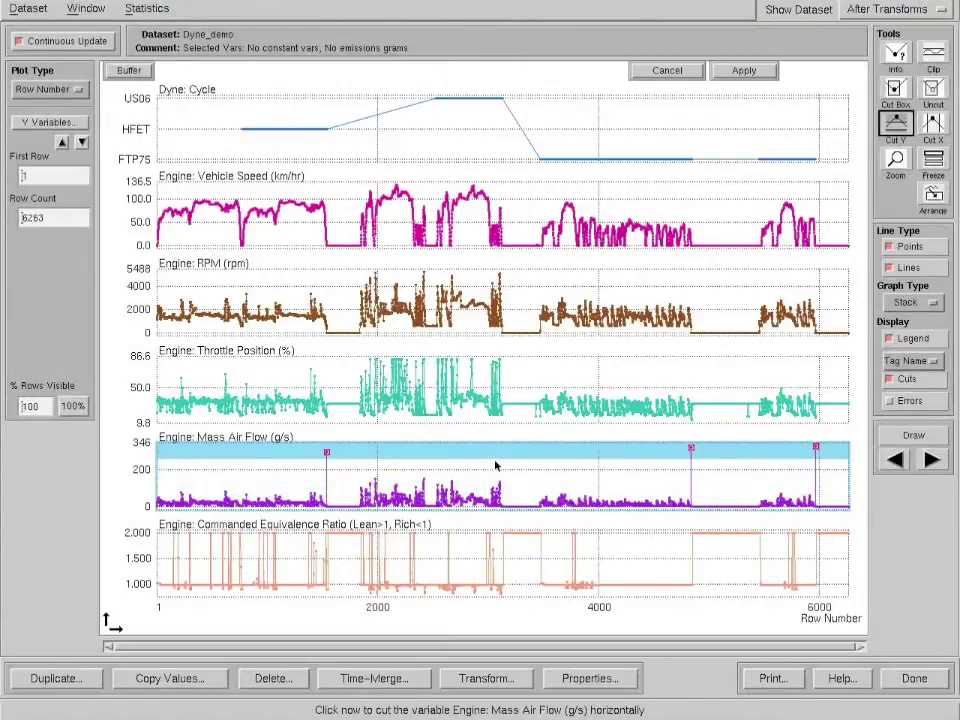
left_click(744, 71)
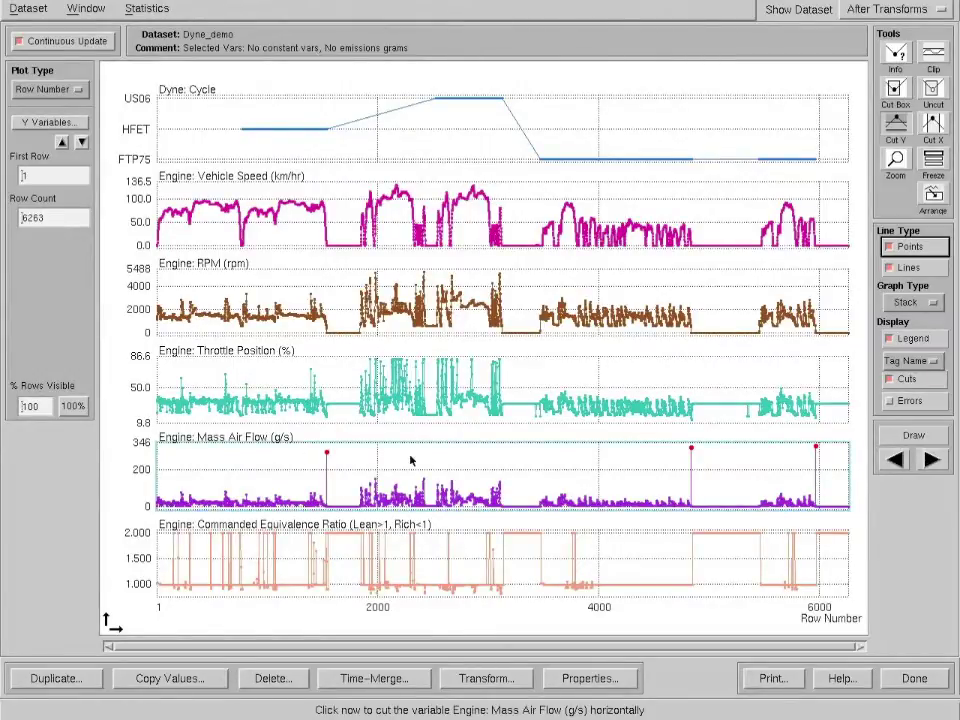
right_click(825, 447)
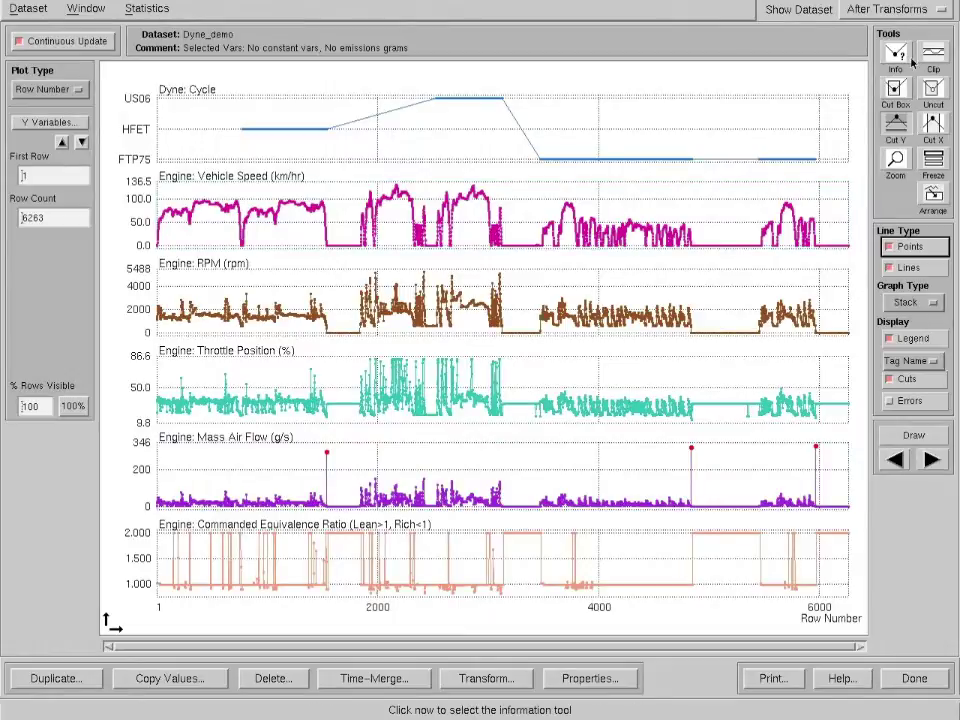
left_click(817, 449)
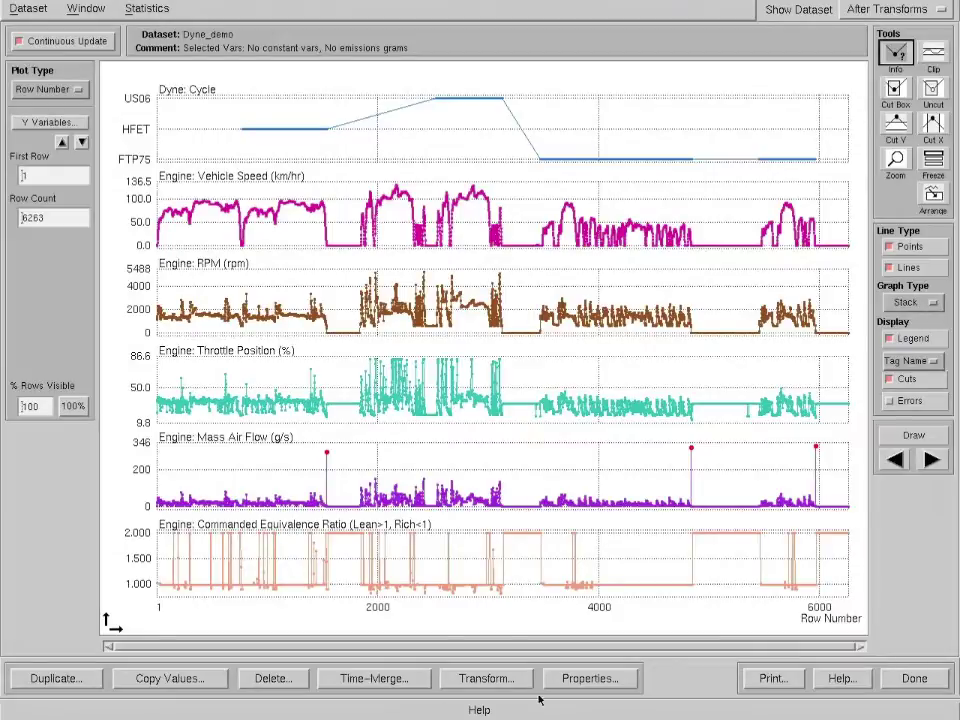
- Delete the Mass Air Flow CutAbove transform and update the Dyne_demo dataset
left_click(487, 678)
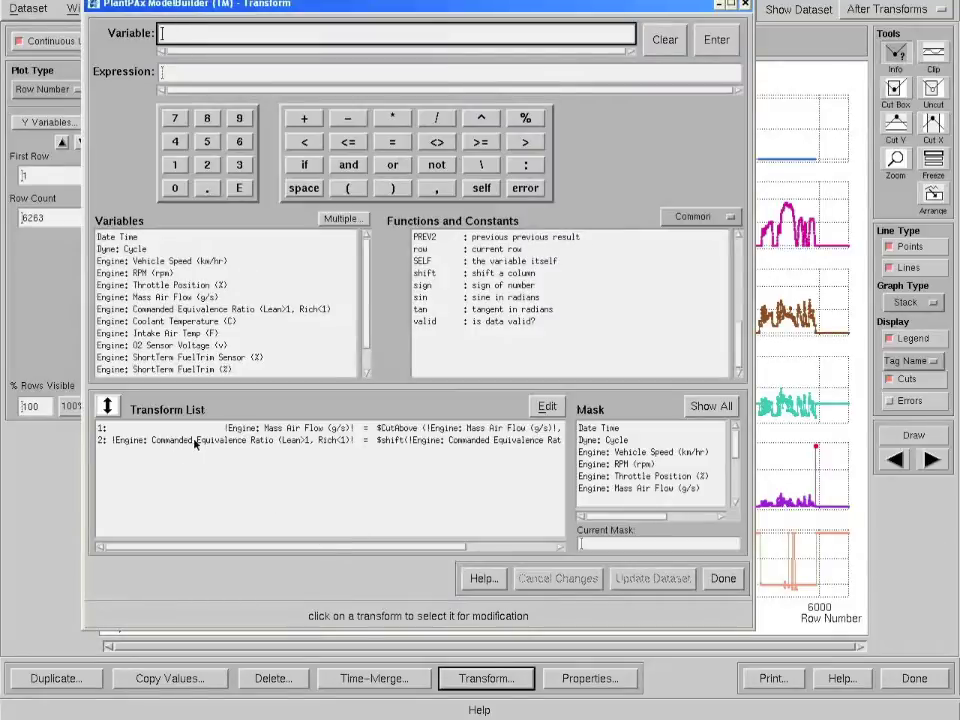
left_click(383, 429)
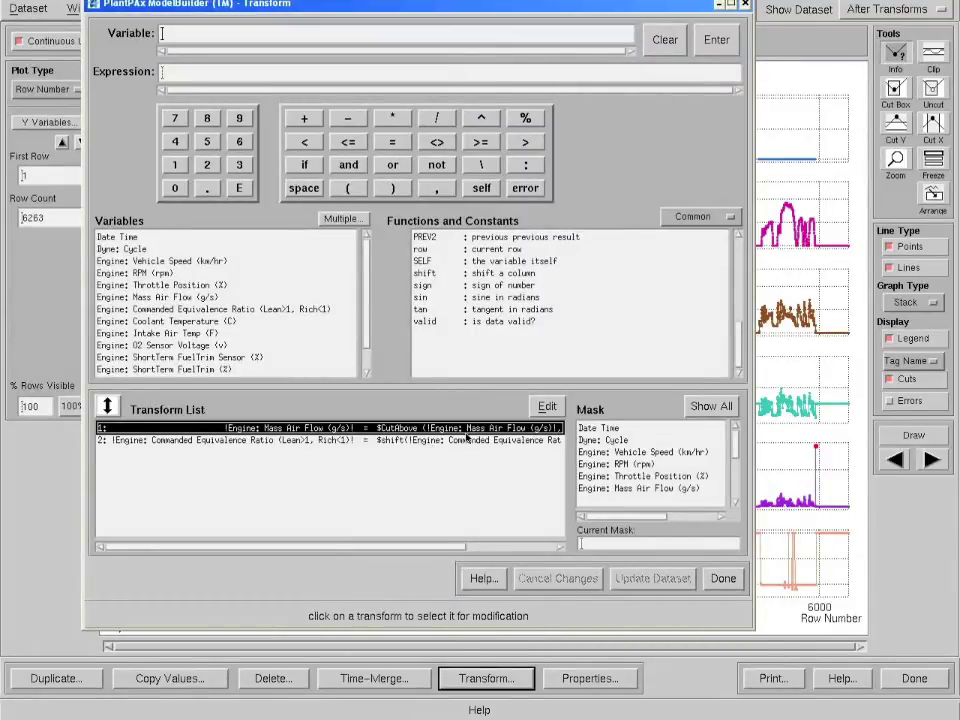
left_click_drag(437, 550, 527, 551)
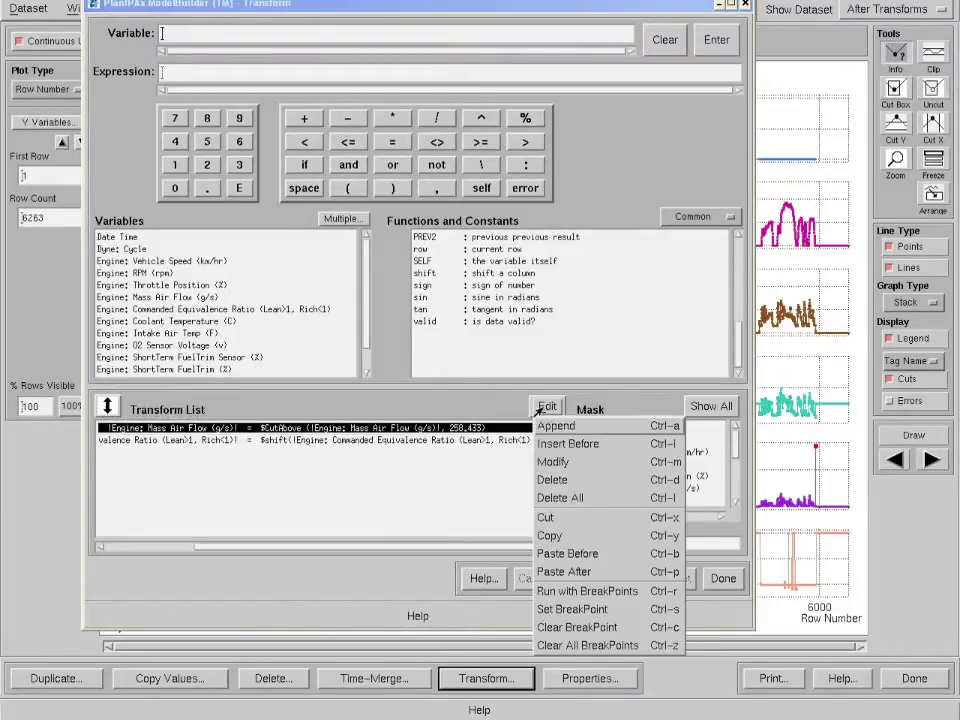
left_click(560, 481)
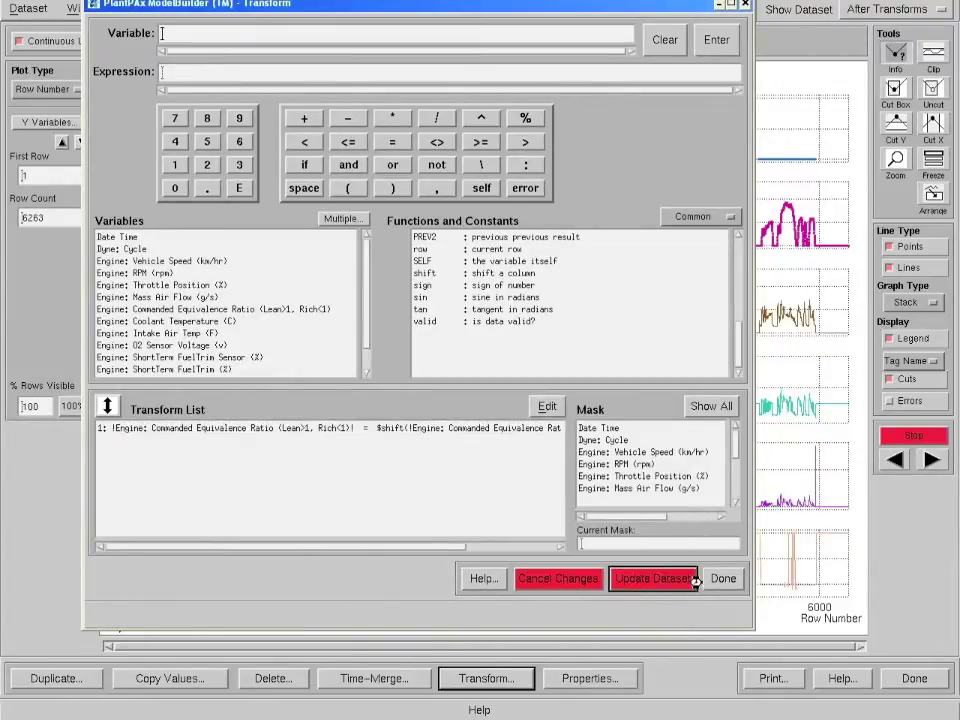
left_click(688, 578)
left_click(723, 578)
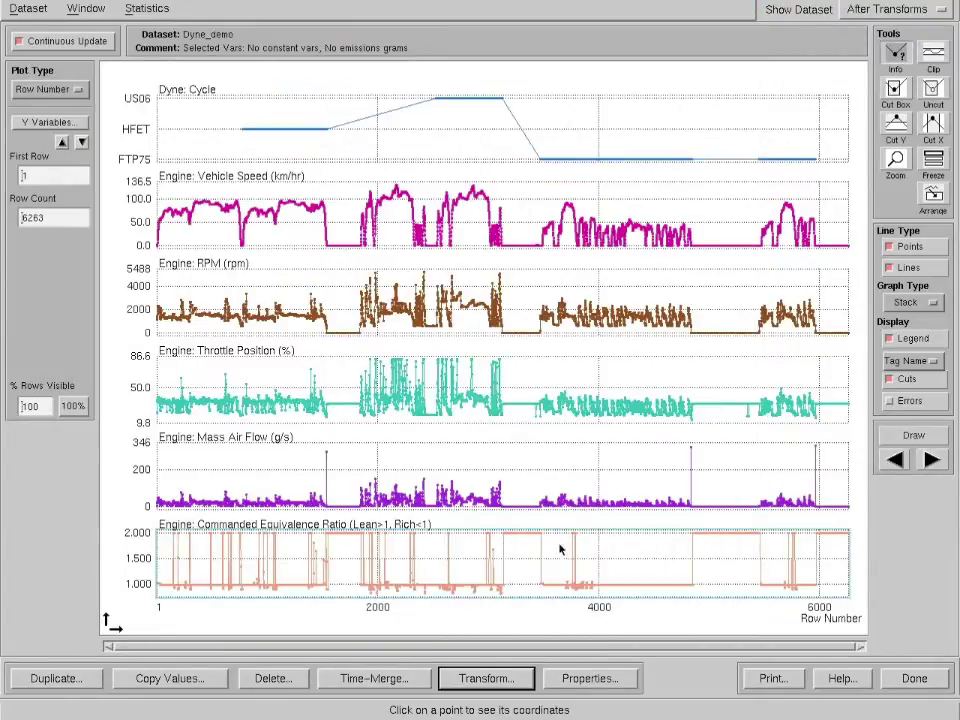
left_click(908, 247)
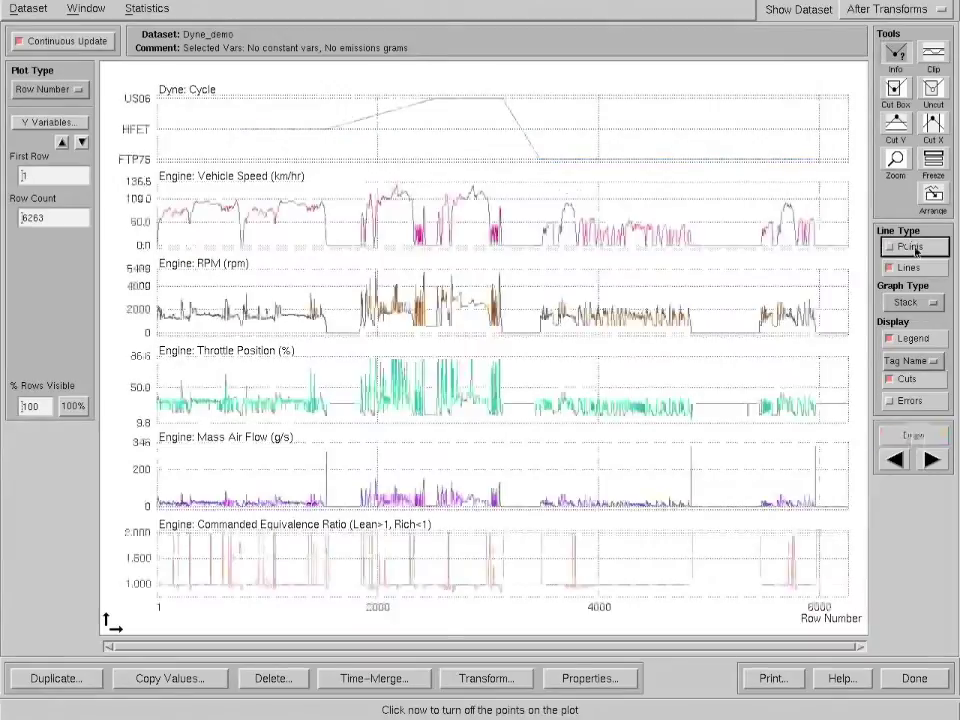
left_click(914, 248)
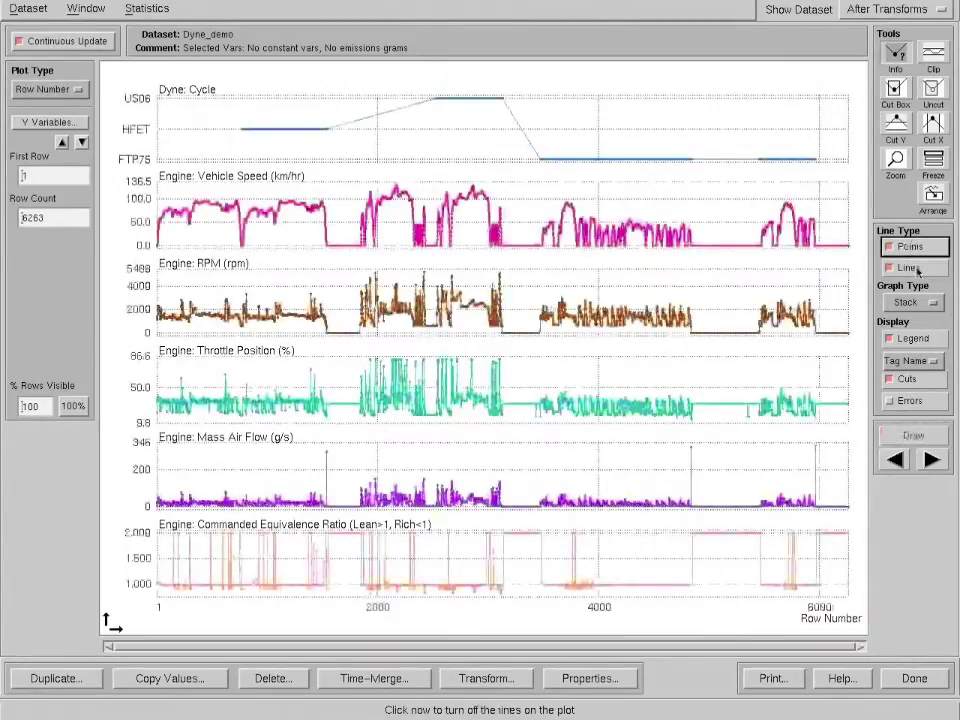
left_click(914, 268)
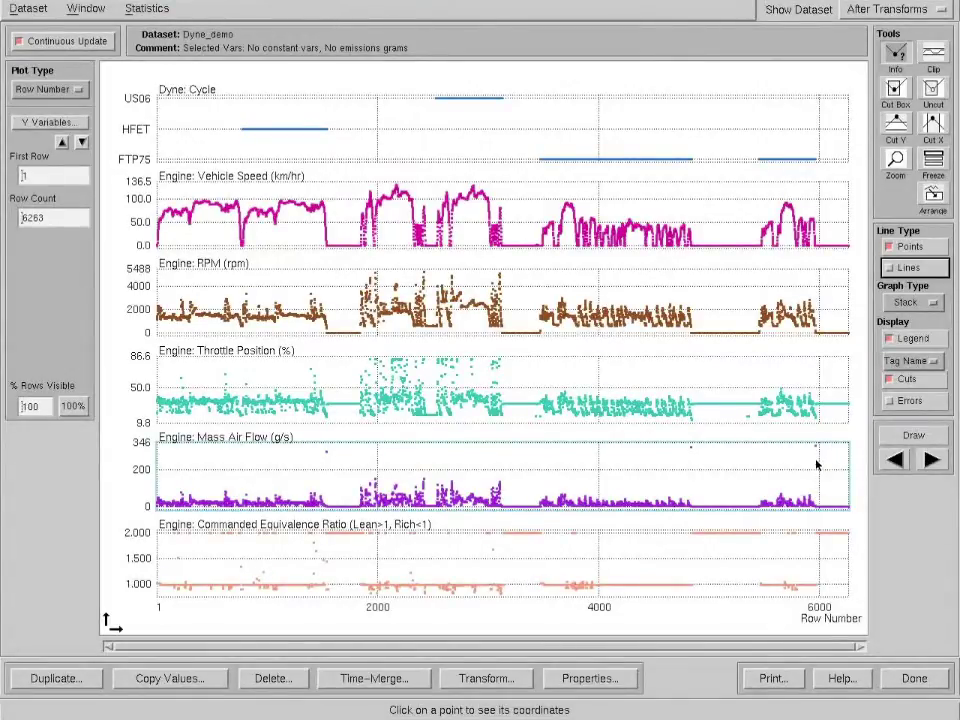
left_click(927, 271)
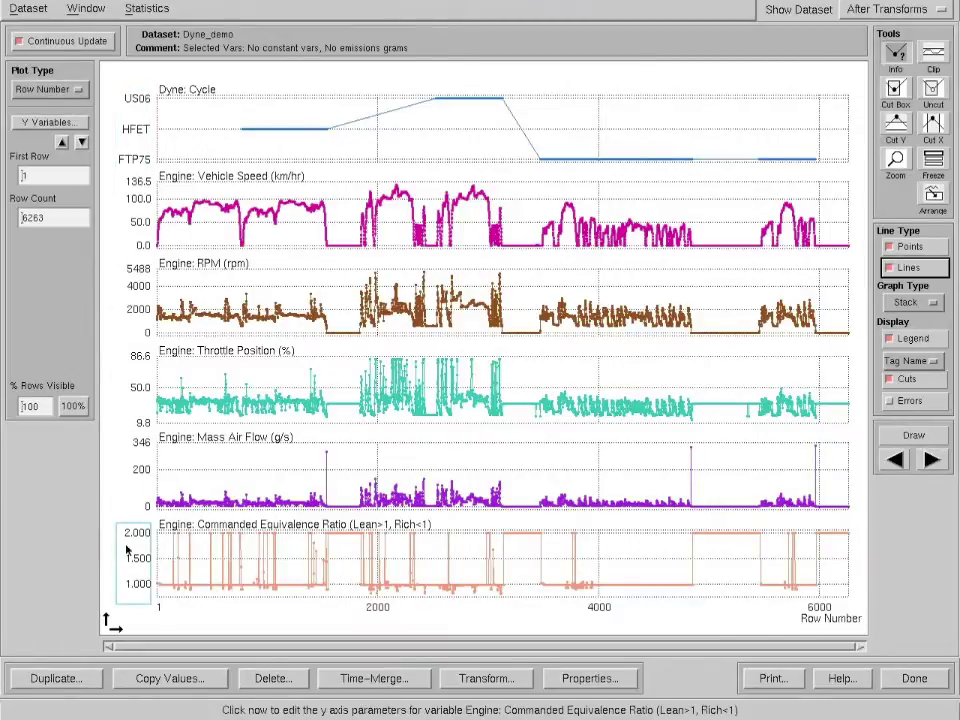
- Apply custom Mass Air Flow Y-axis limits of minimum 0 and maximum 50
left_click(139, 465)
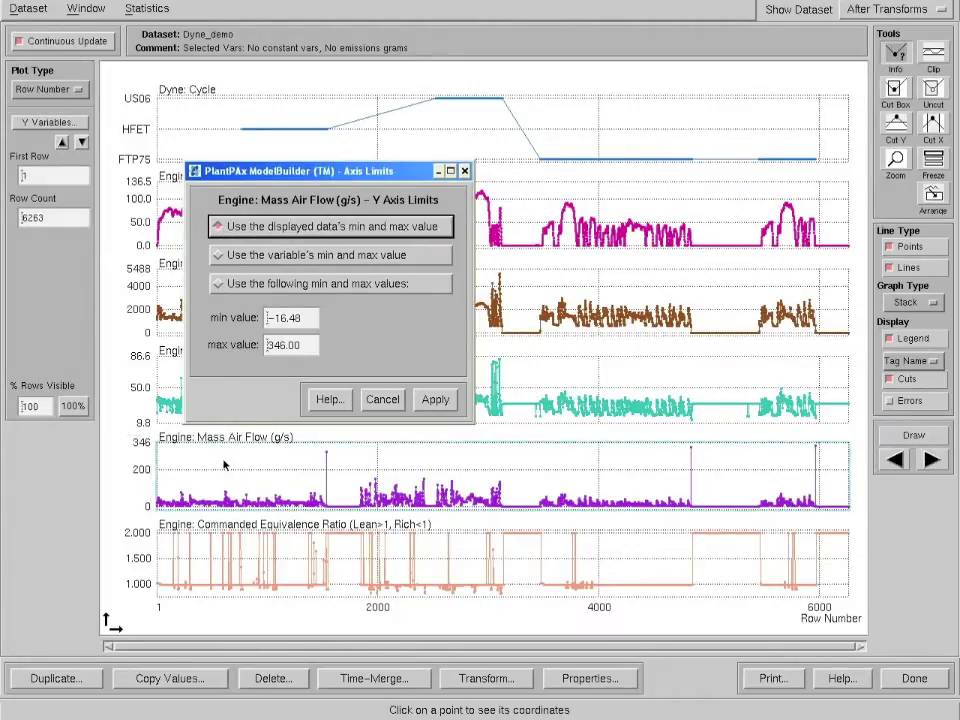
left_click(316, 283)
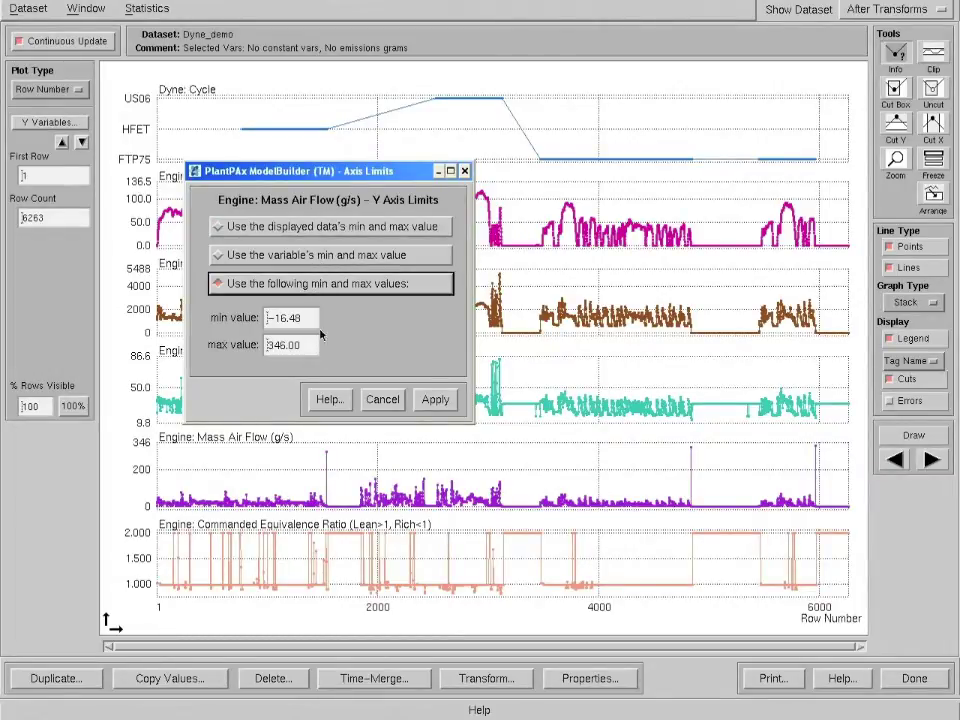
left_click_drag(310, 321, 220, 318)
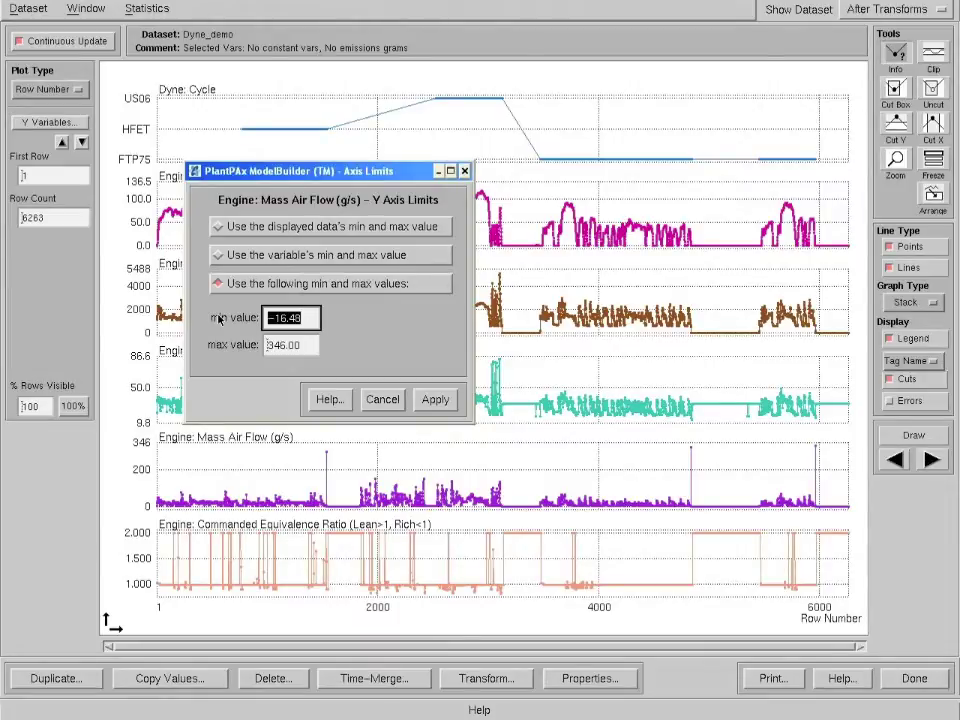
type("0")
left_click_drag(302, 348, 236, 345)
type("50")
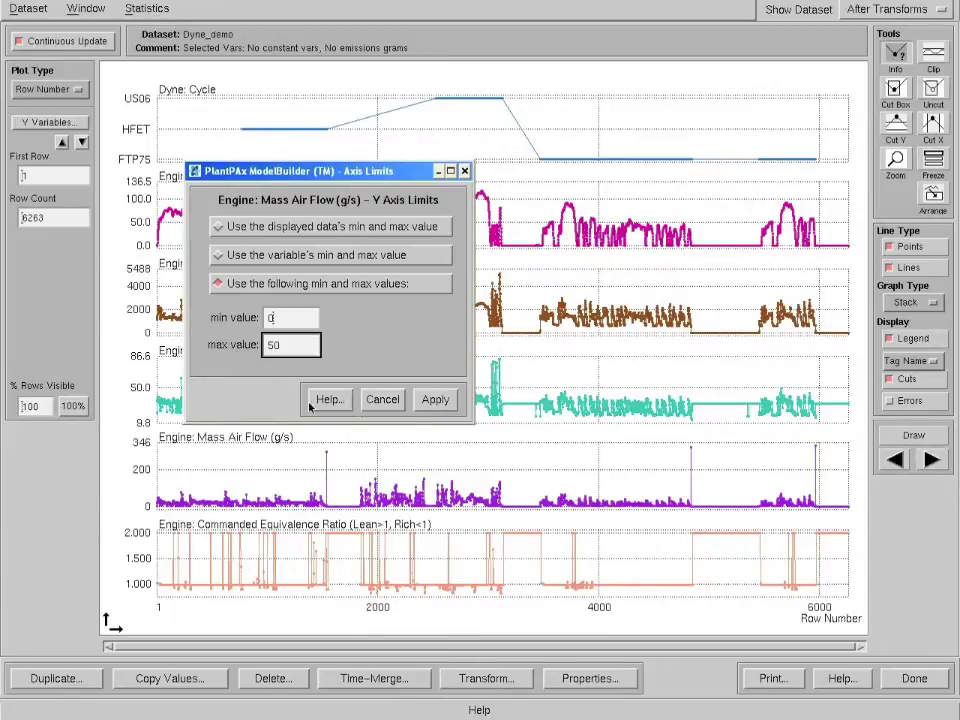
left_click(447, 402)
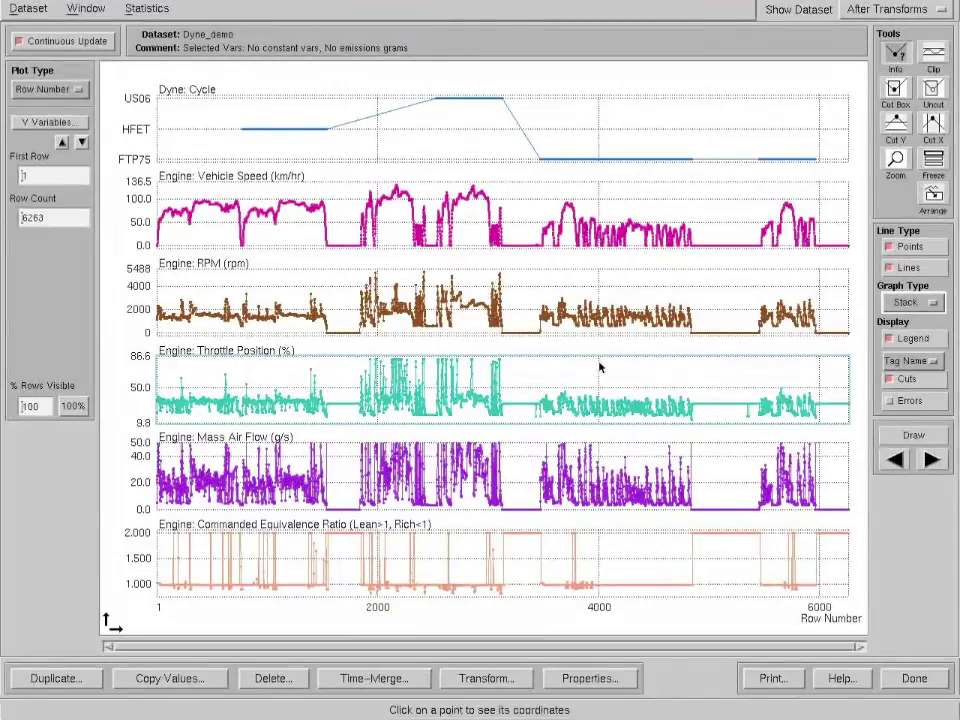
- Plot only Engine: Mass Air Flow and Dyne: Mass Fuel Rate by CarbonBalance
left_click(62, 122)
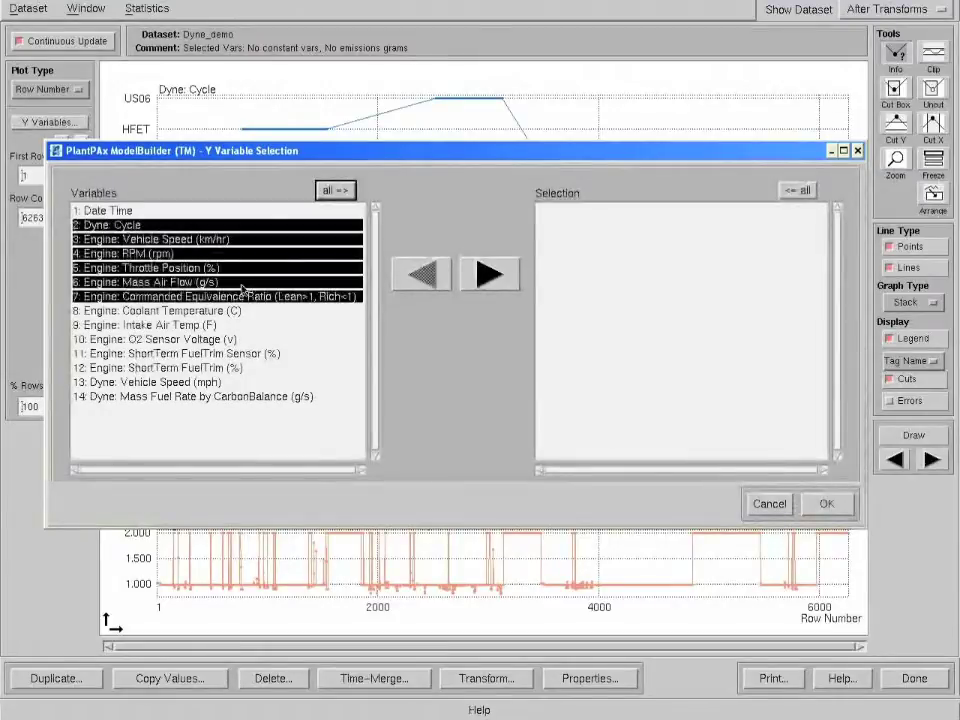
left_click(240, 283)
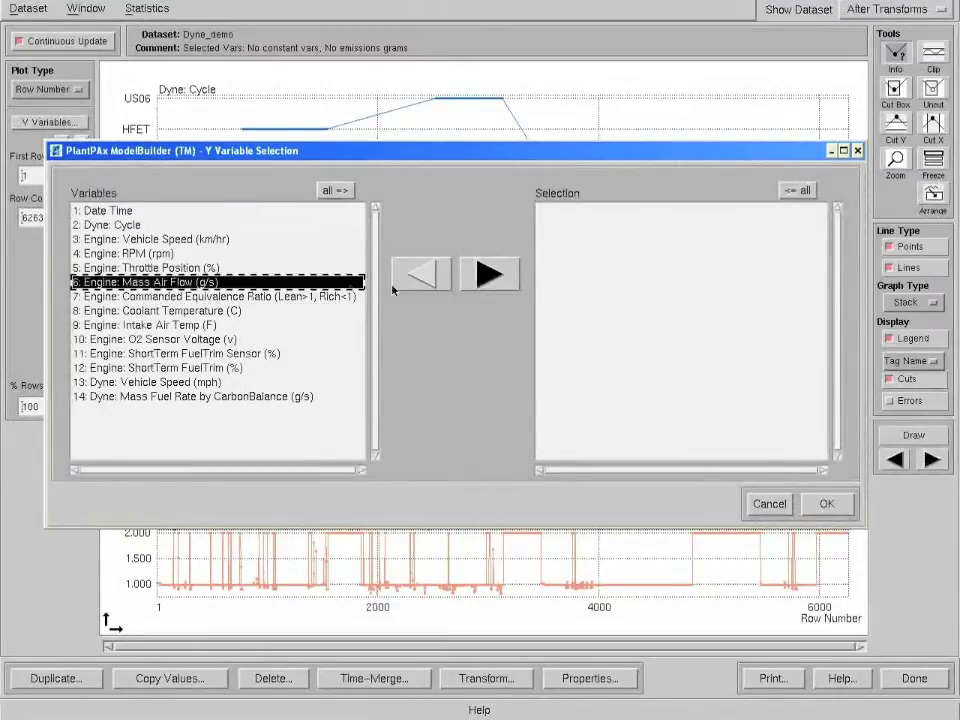
left_click(487, 277)
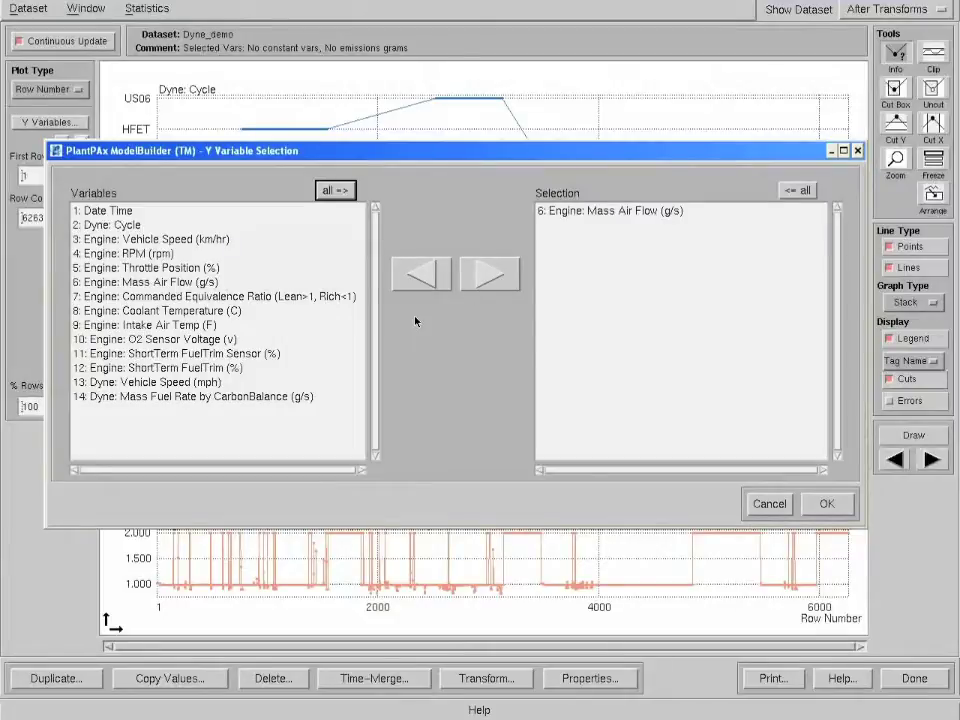
left_click(198, 397)
left_click(492, 279)
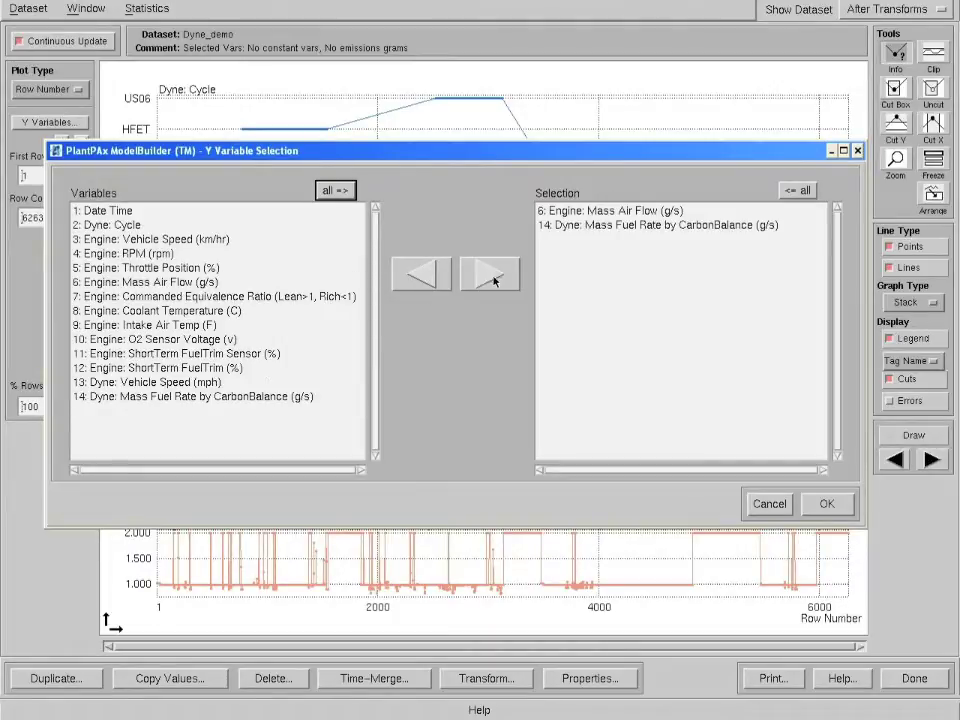
left_click(821, 506)
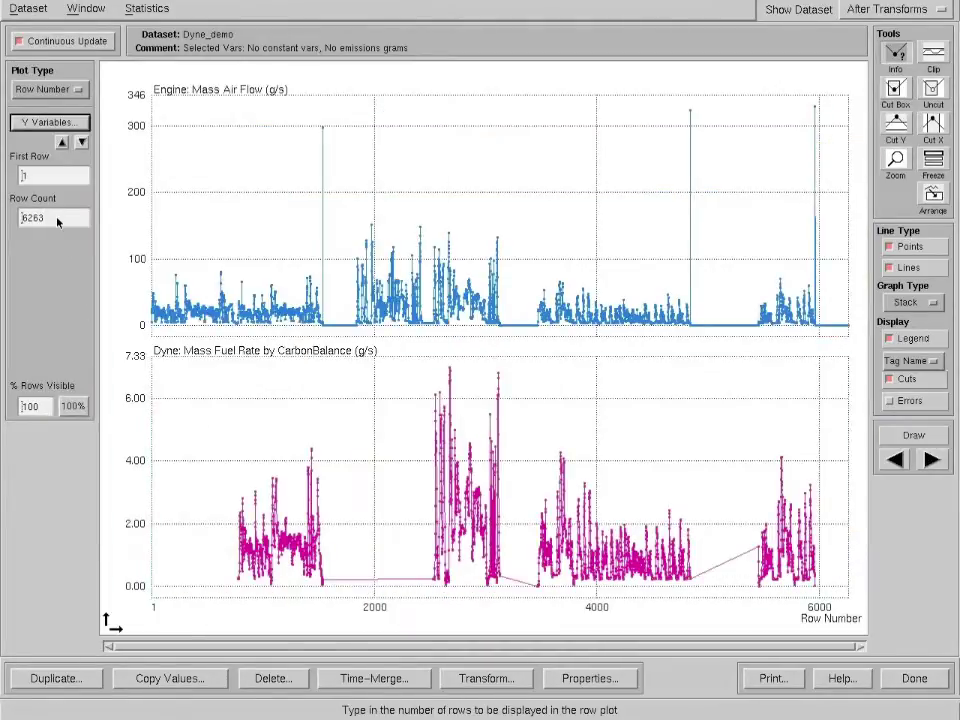
- Show 300 rows at a time and page forward to rows 901–1200
double_click(55, 218)
type("30")
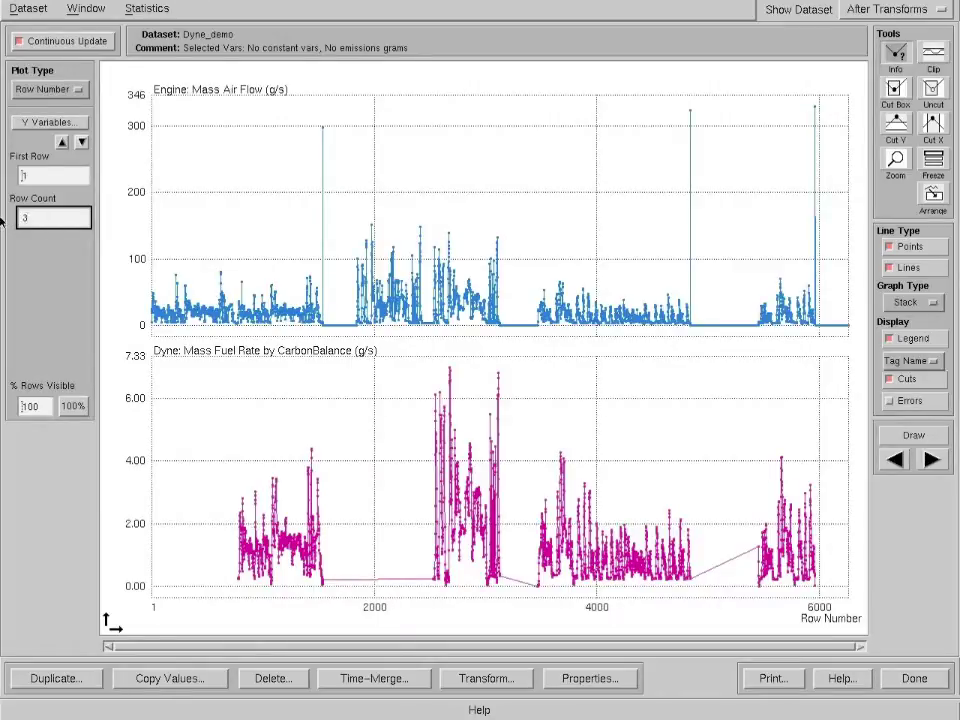
type("0")
key("Return")
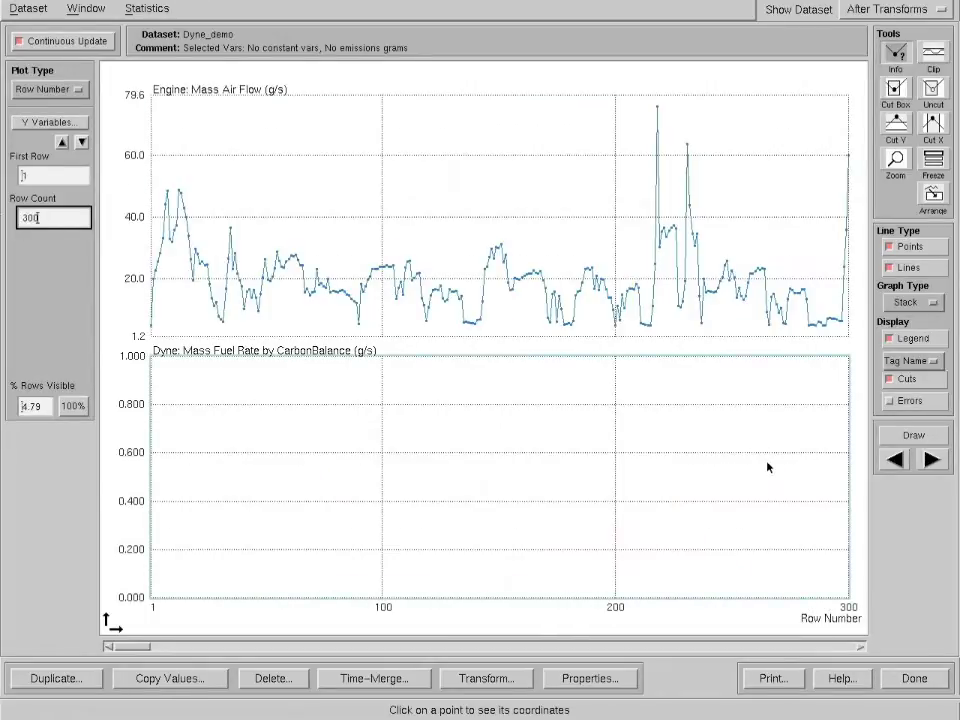
left_click(933, 460)
left_click(933, 460)
left_click(933, 460)
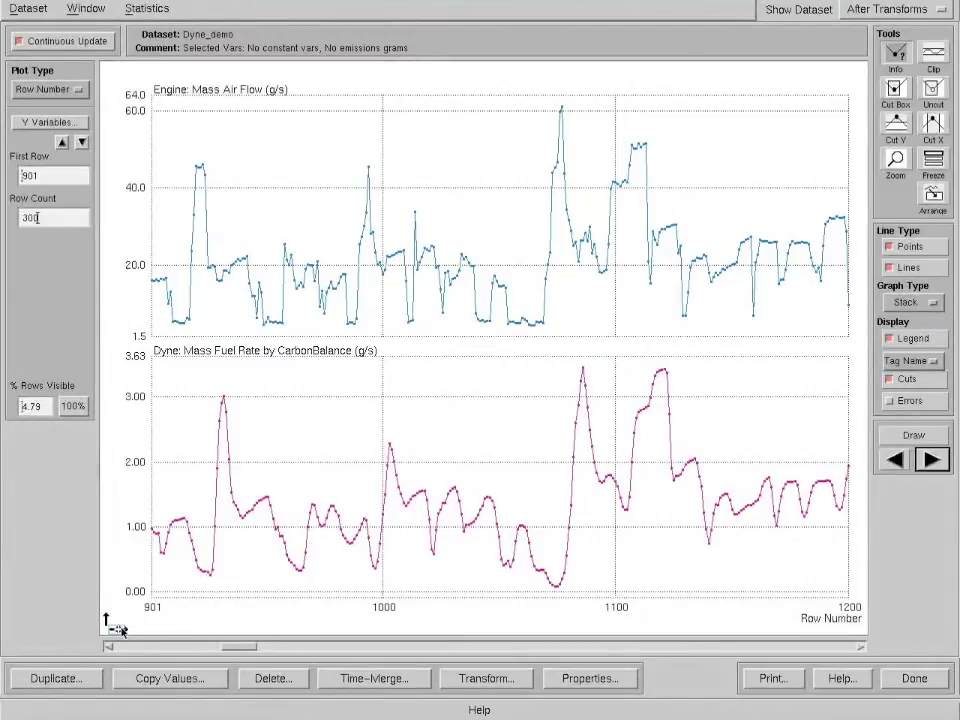
- Read row numbers with a vertical guide aligned to the fuel-rate peak, then select the air-flow plot
left_click_drag(118, 630, 585, 654)
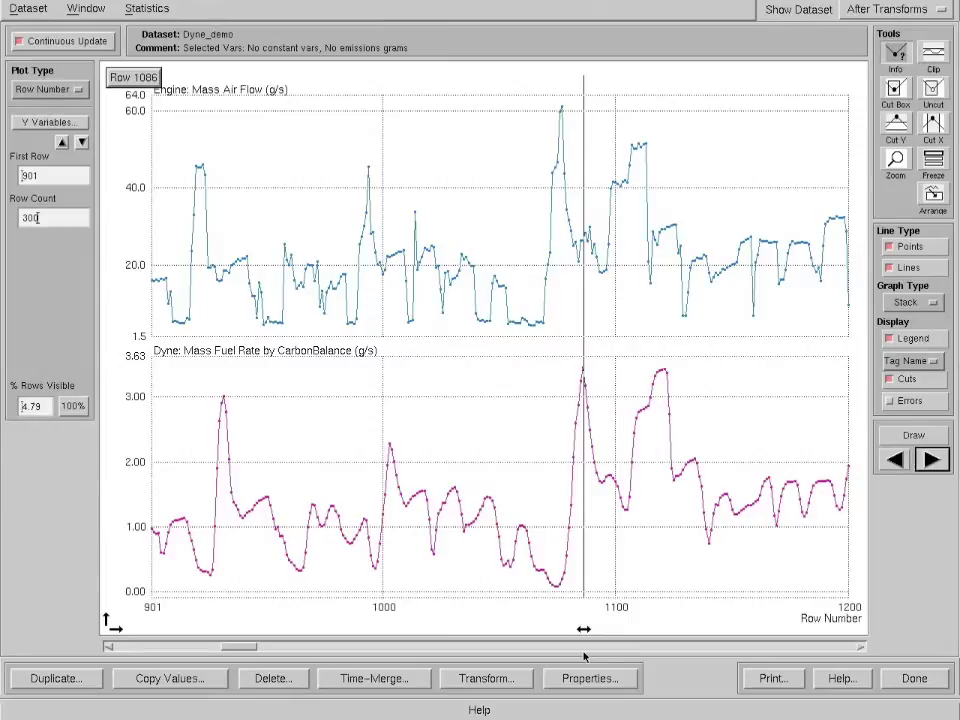
mouse_move(584, 656)
left_mouse_down()
mouse_move(561, 657)
mouse_move(584, 665)
left_mouse_up()
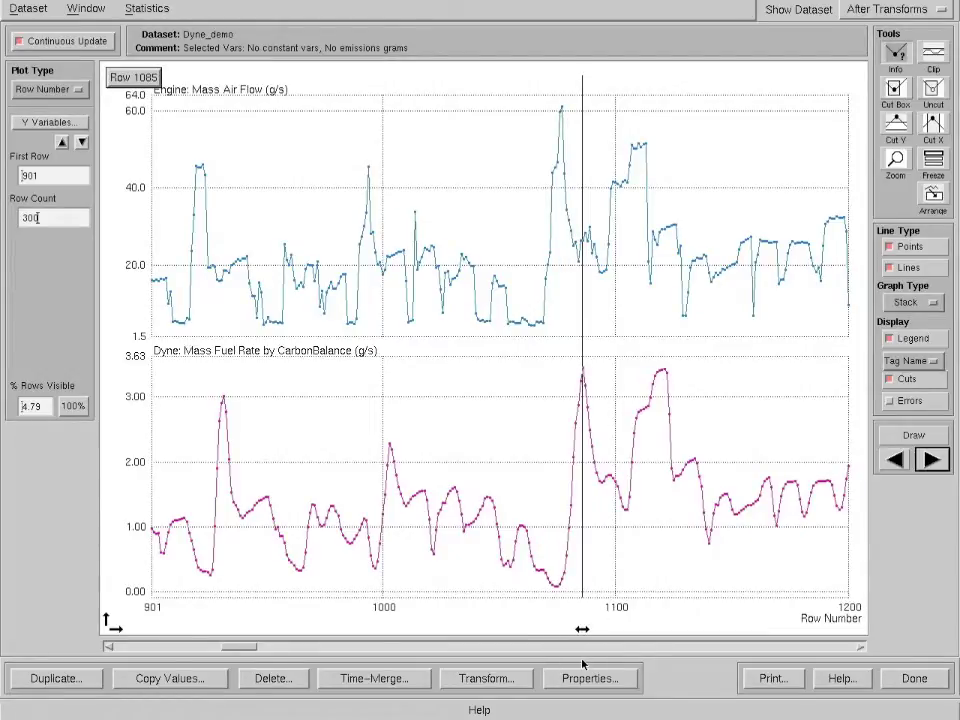
left_click_drag(584, 665, 142, 568)
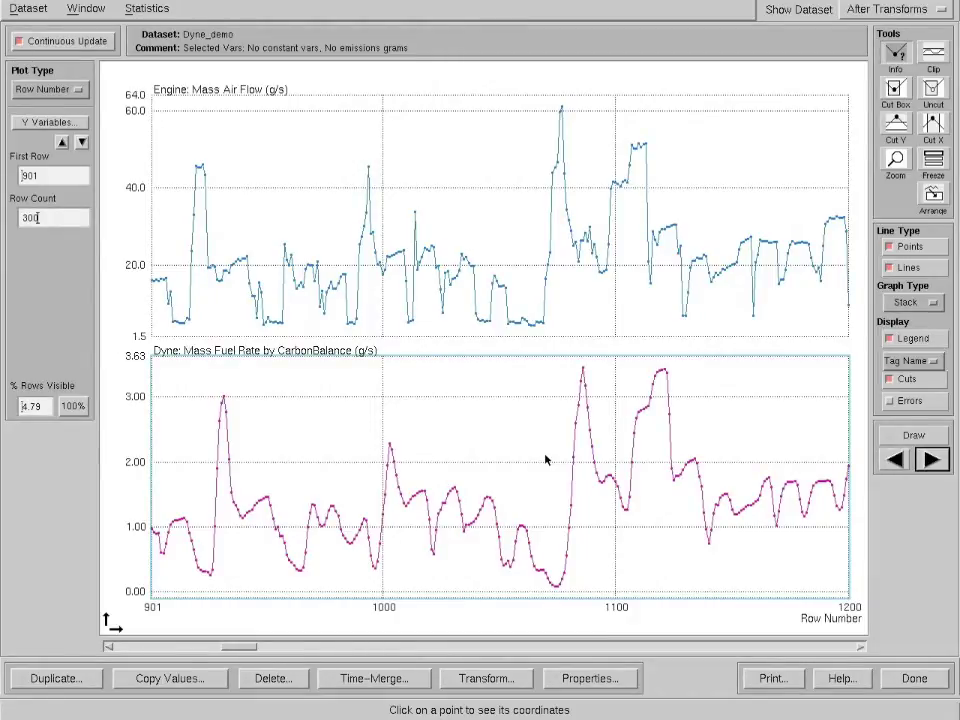
left_click(519, 319)
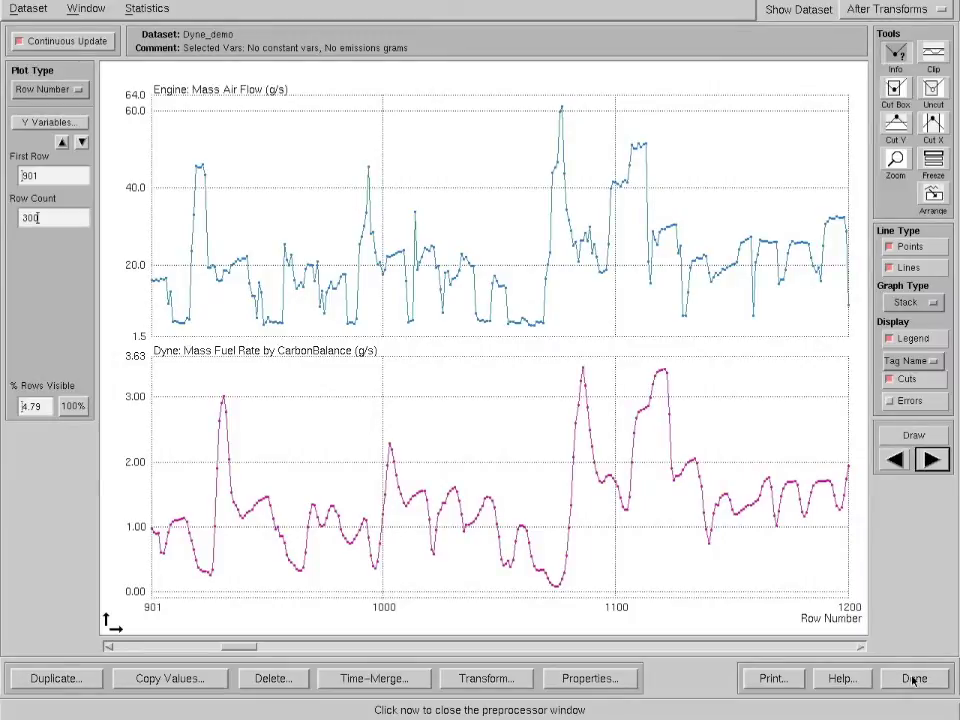
- Close the plot window and start a new Prediction Model in Model Builder
left_click(913, 679)
left_click(257, 258)
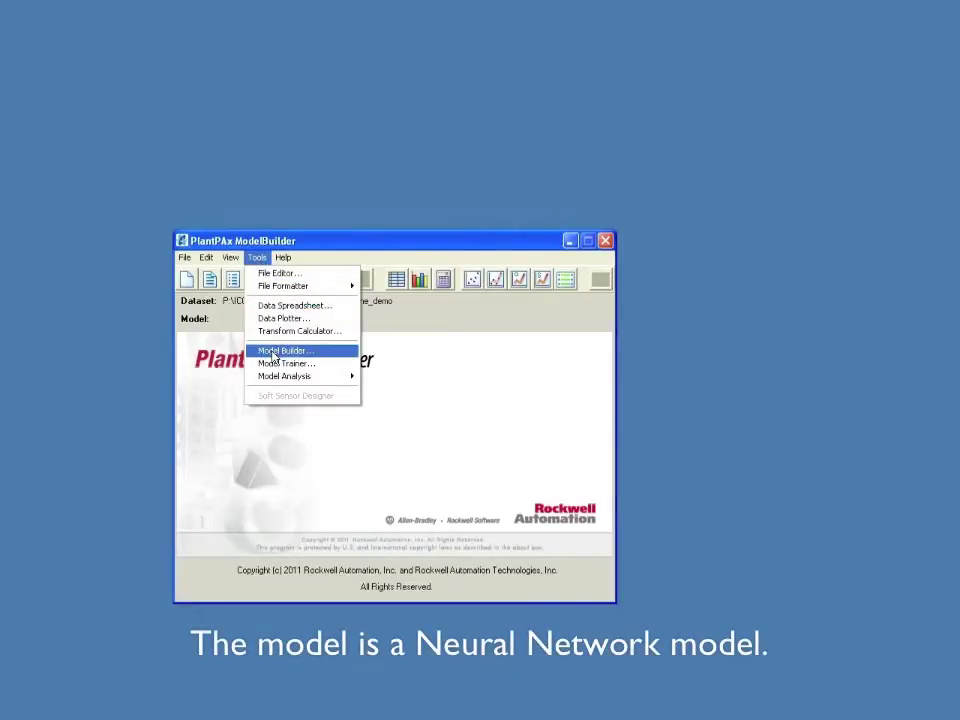
left_click(272, 352)
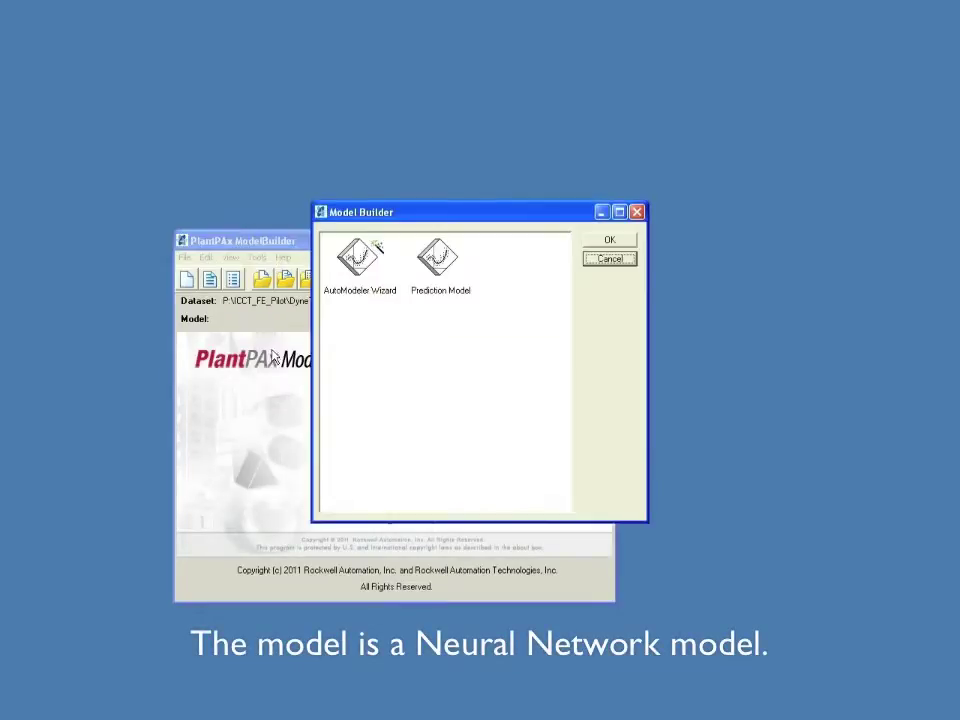
left_click(437, 258)
left_click(607, 257)
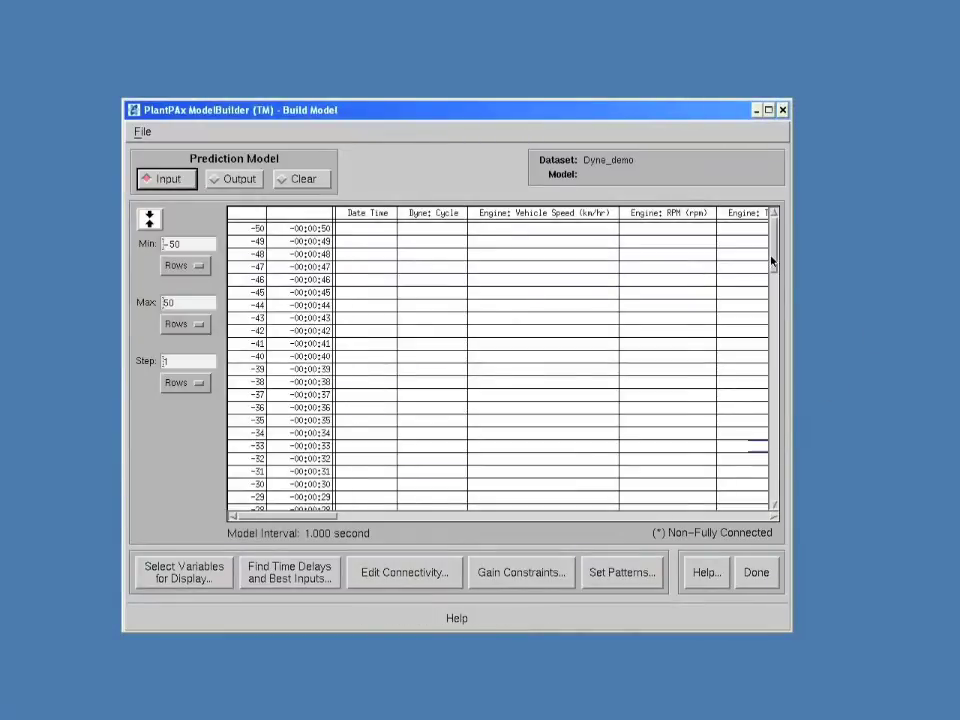
left_click_drag(771, 260, 774, 348)
- Load the saved Demo_1 model and dismiss its Model Statistics summary
left_click(142, 131)
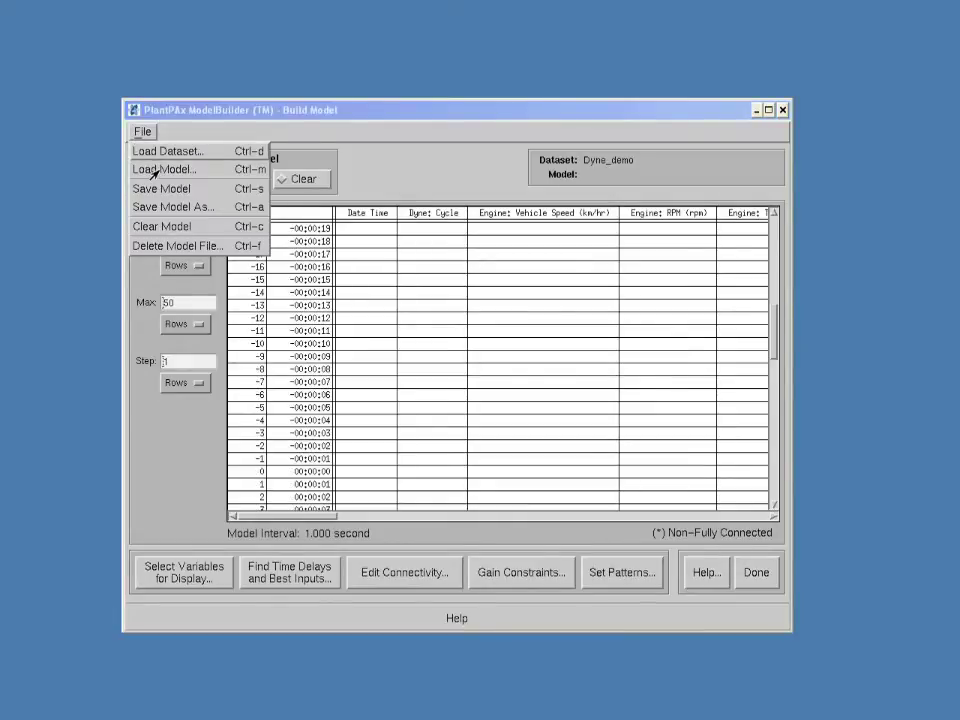
left_click(155, 170)
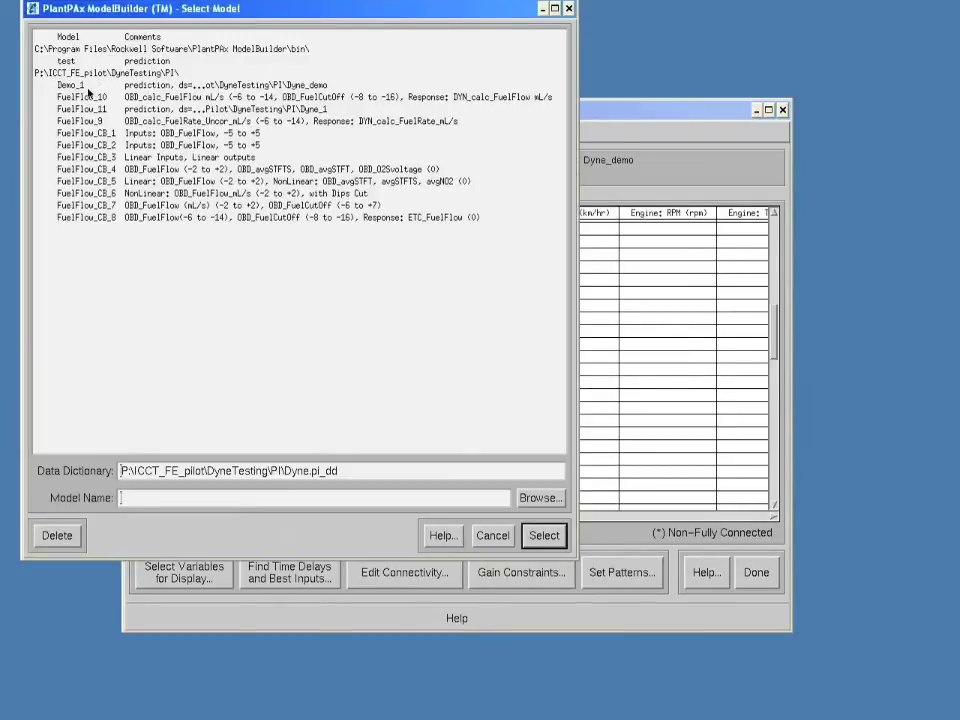
left_click(76, 85)
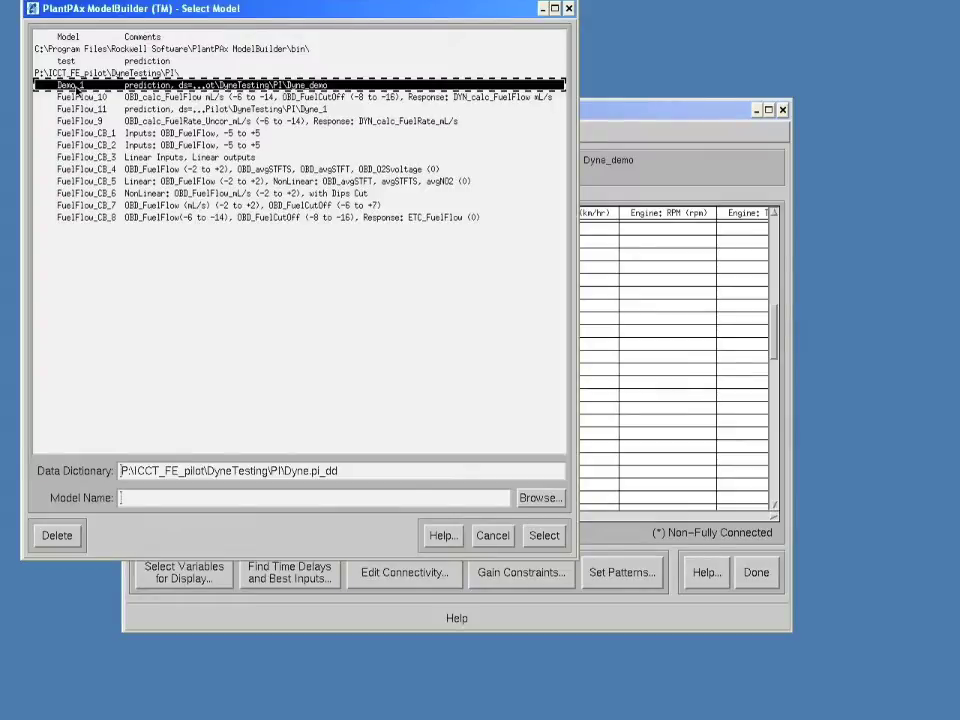
left_click(544, 537)
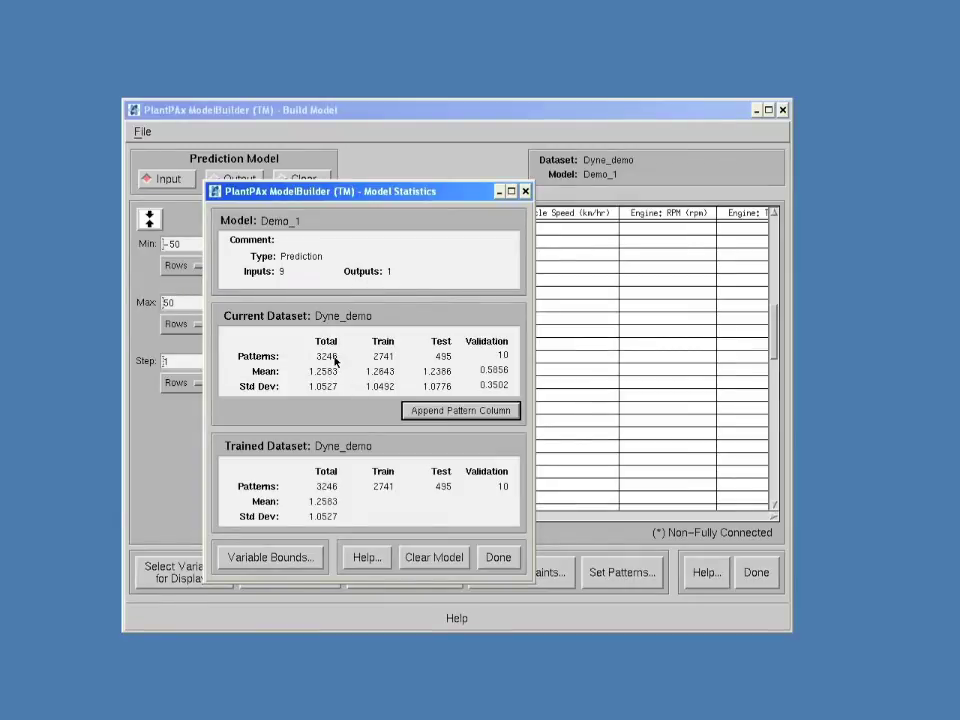
left_click(497, 558)
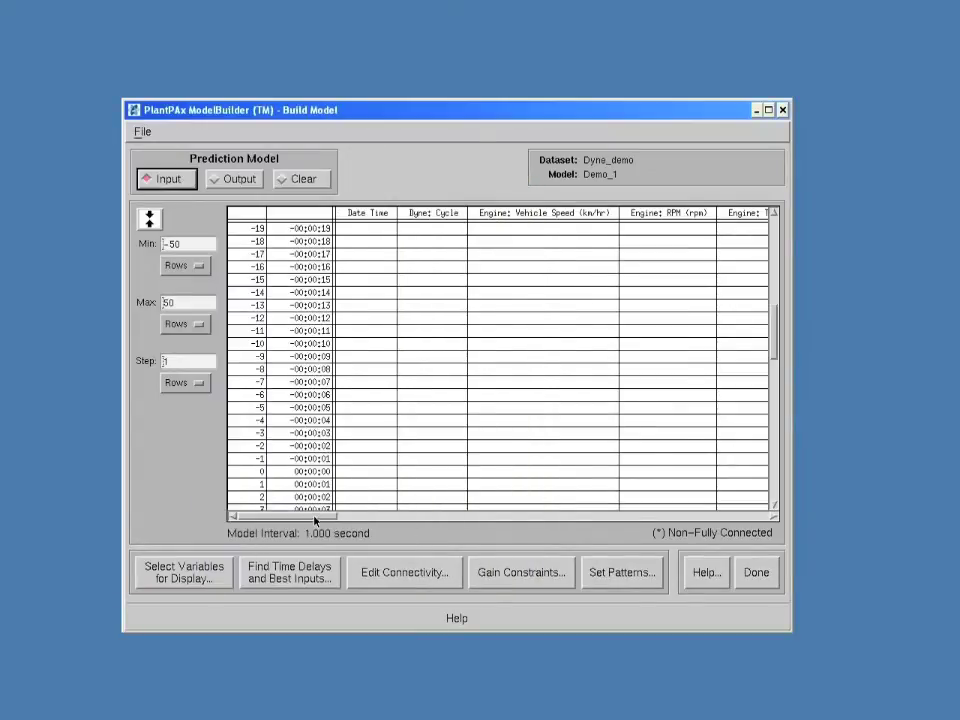
- Scroll the Build Model table to check Demo_1's Mass Air Flow input (delays −14 to −6), then close it
left_click_drag(314, 517, 771, 541)
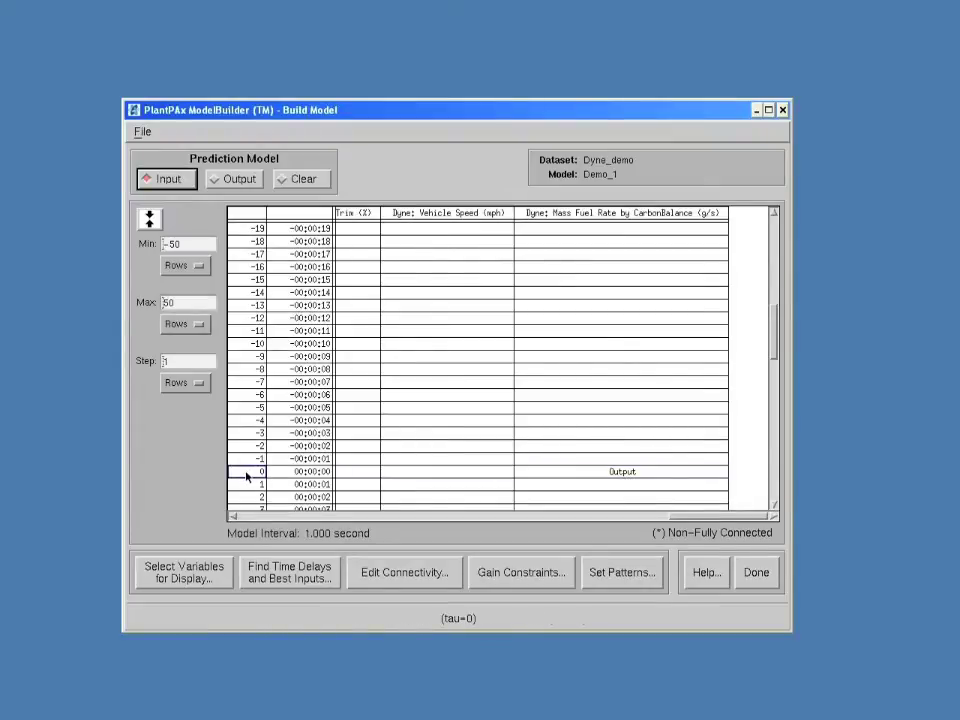
left_click_drag(719, 521, 390, 495)
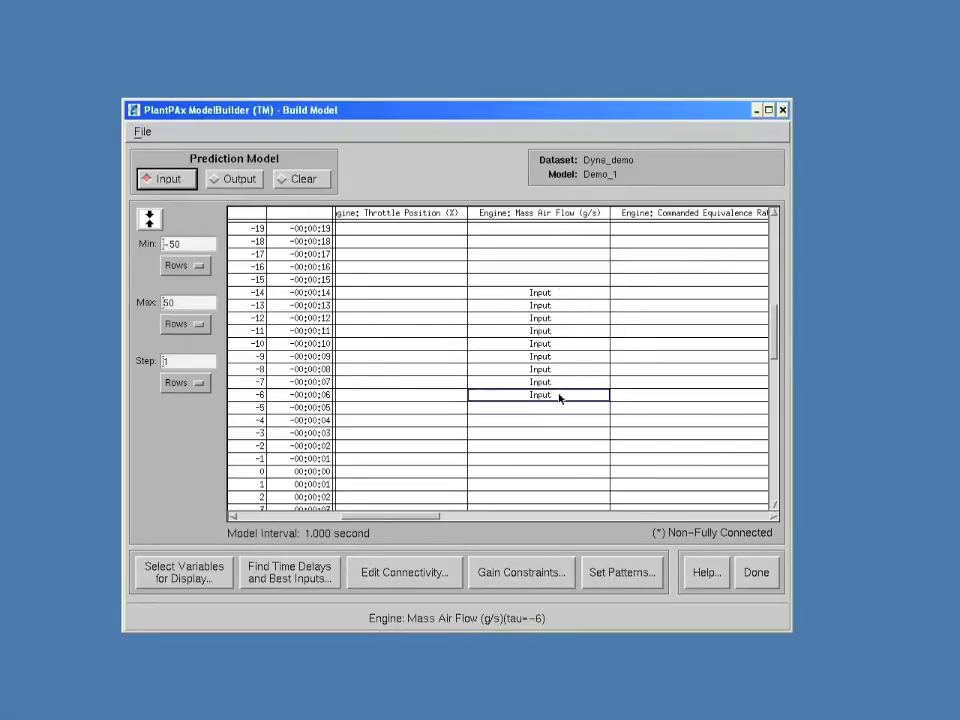
left_click(763, 573)
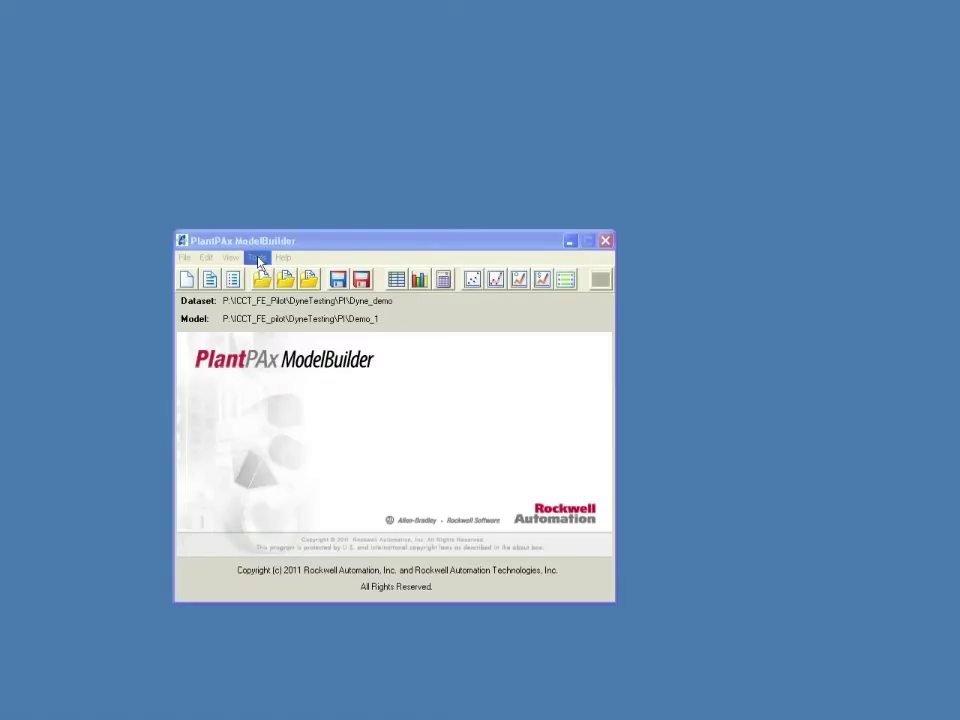
left_click(258, 259)
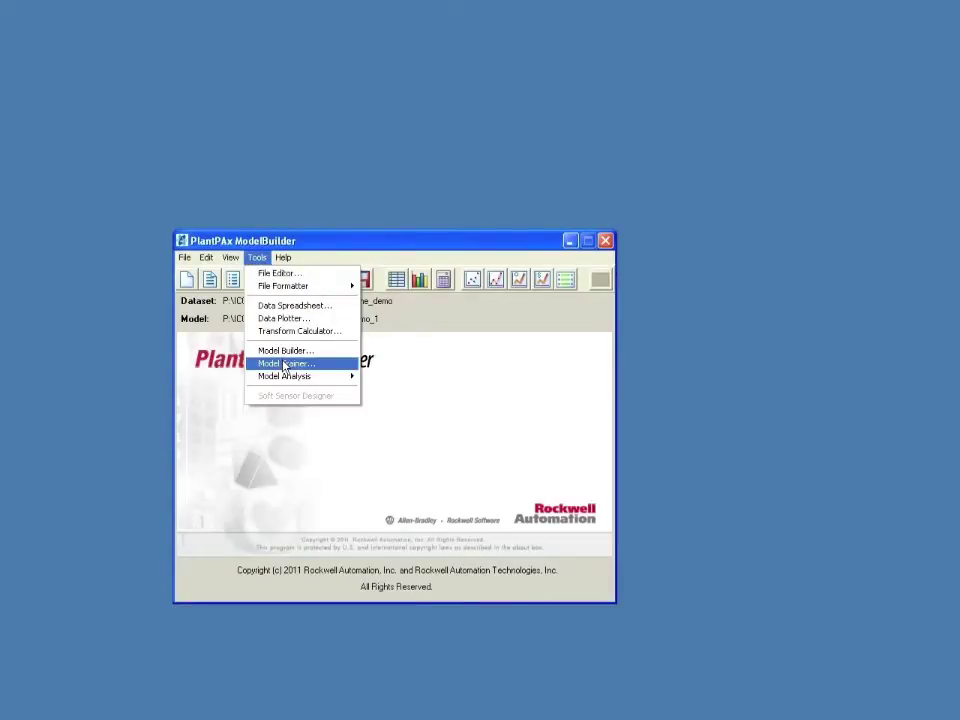
- Run Demo_1's Predicted vs. Actual check without appending predicted values; fit shows R² 0.990, slope 0.984
mouse_move(300, 376)
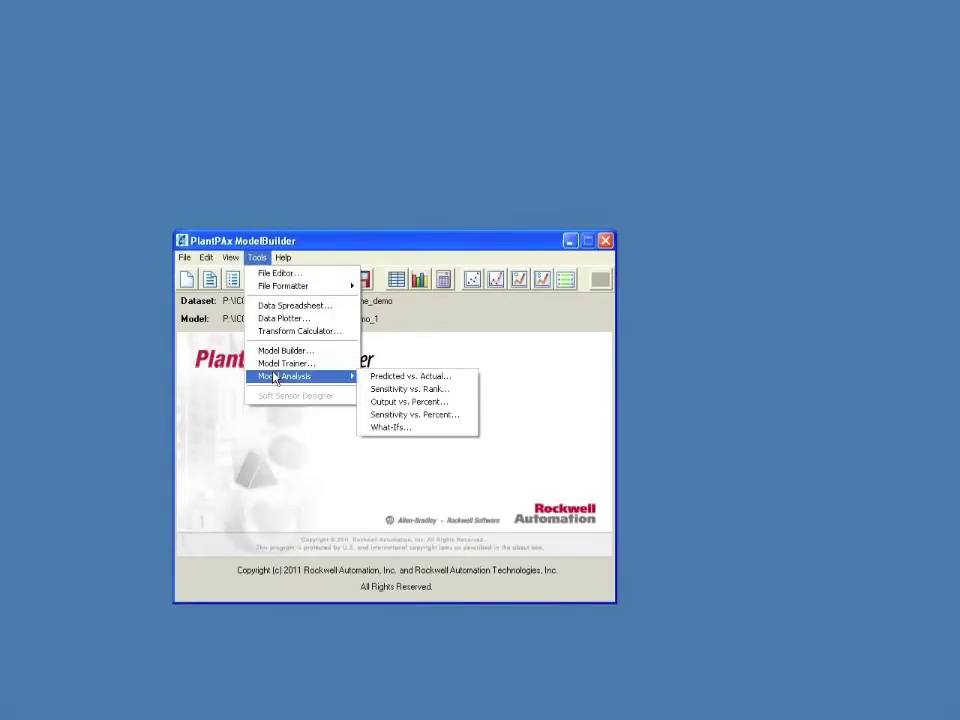
left_click(400, 376)
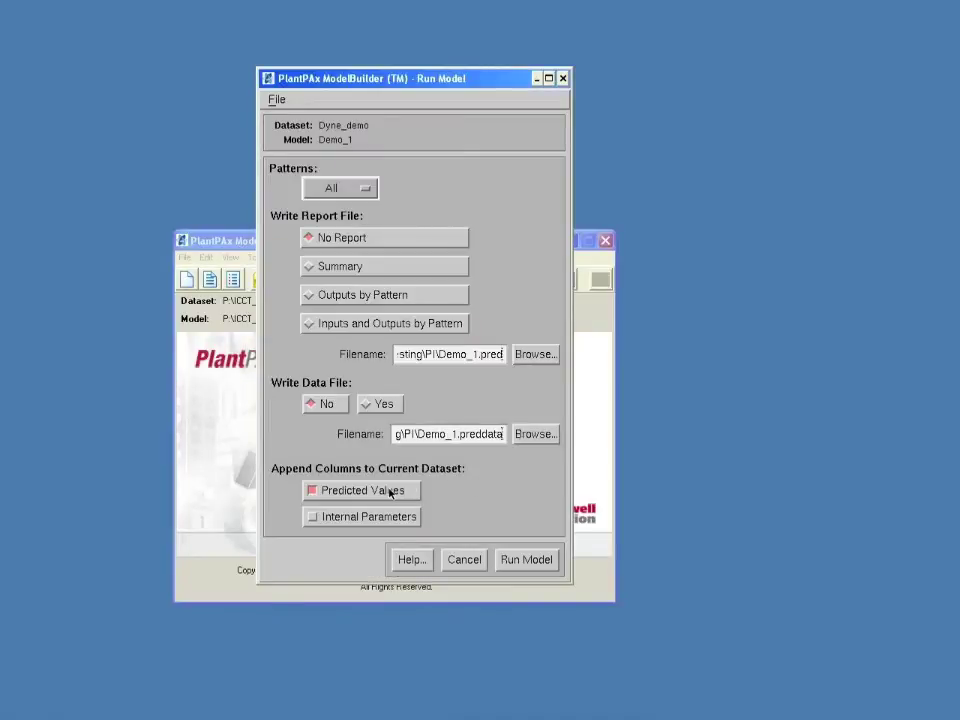
left_click(401, 490)
left_click(522, 561)
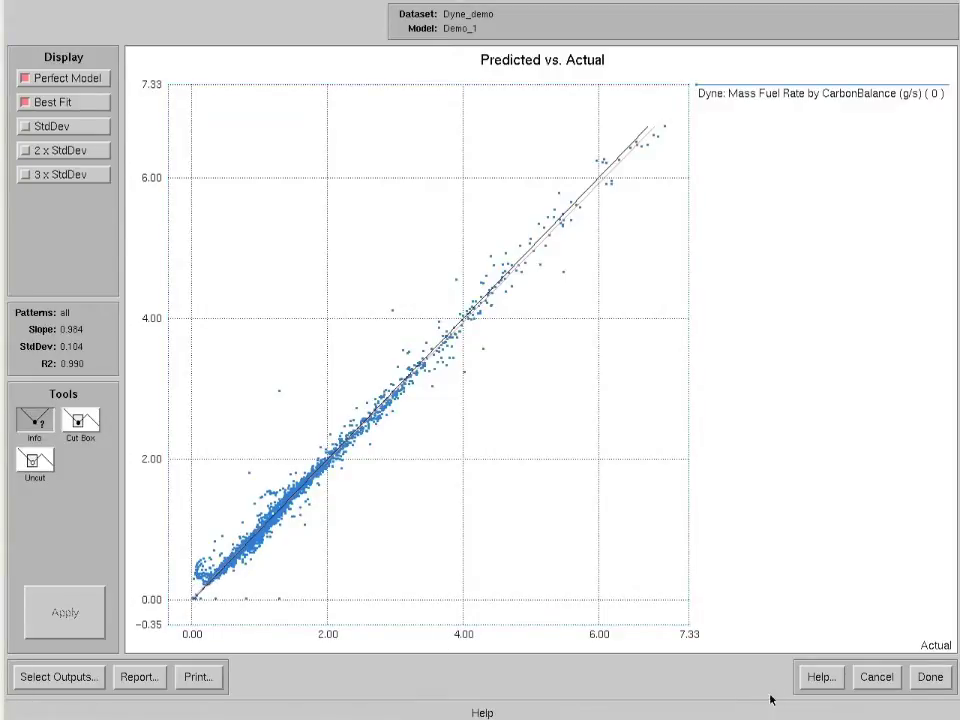
left_click(930, 677)
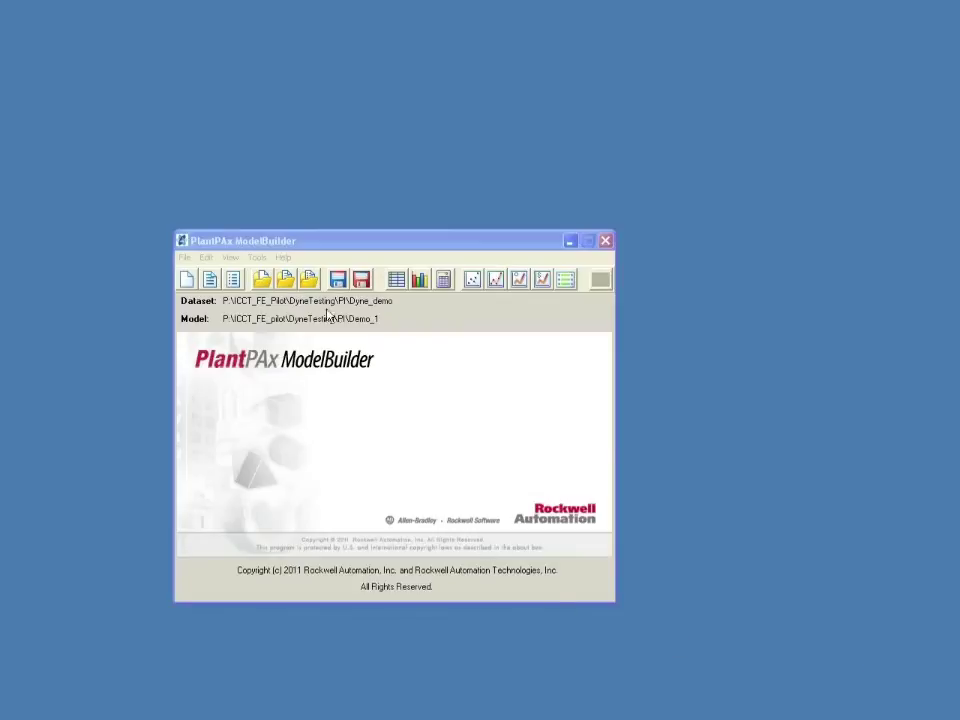
- Rerun Predicted vs. Actual with Predicted Values appended to Dyne_demo, then open the Data Plotter
left_click(257, 258)
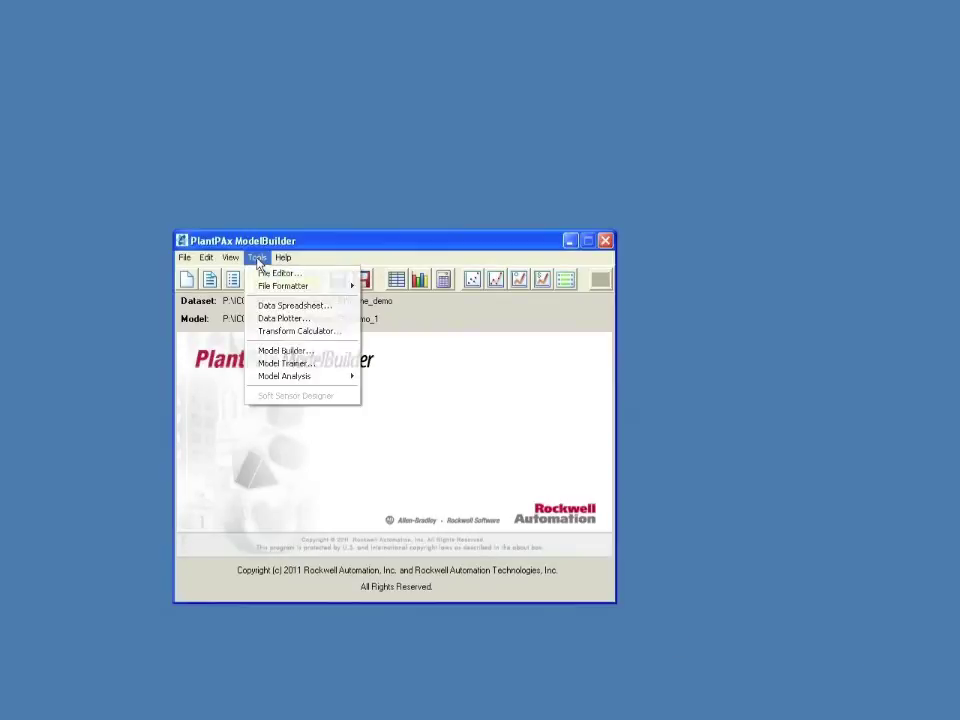
mouse_move(325, 377)
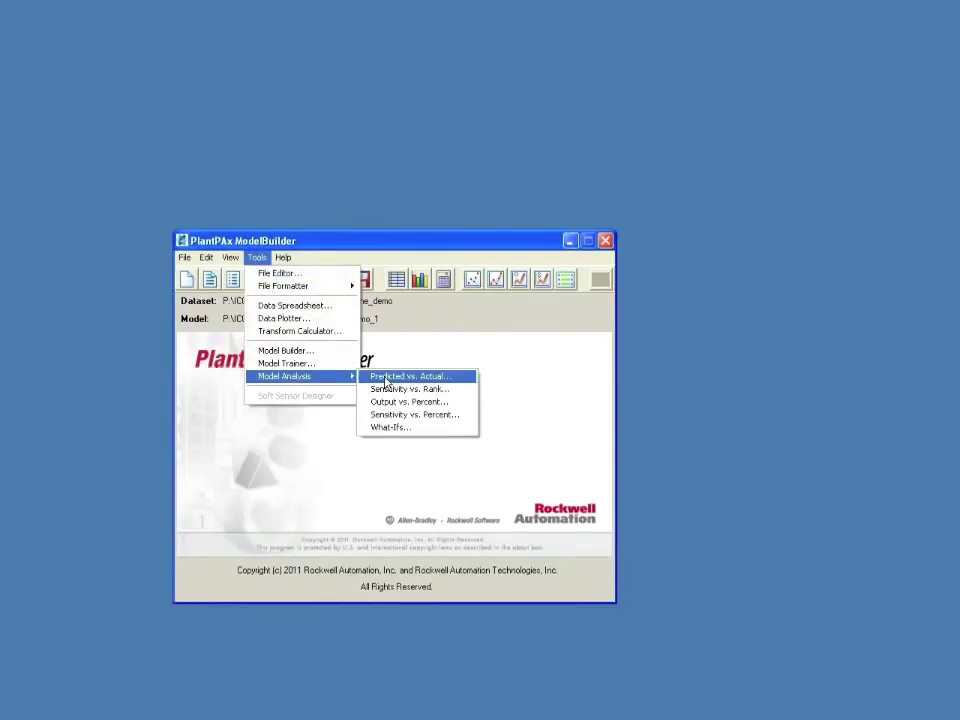
left_click(385, 377)
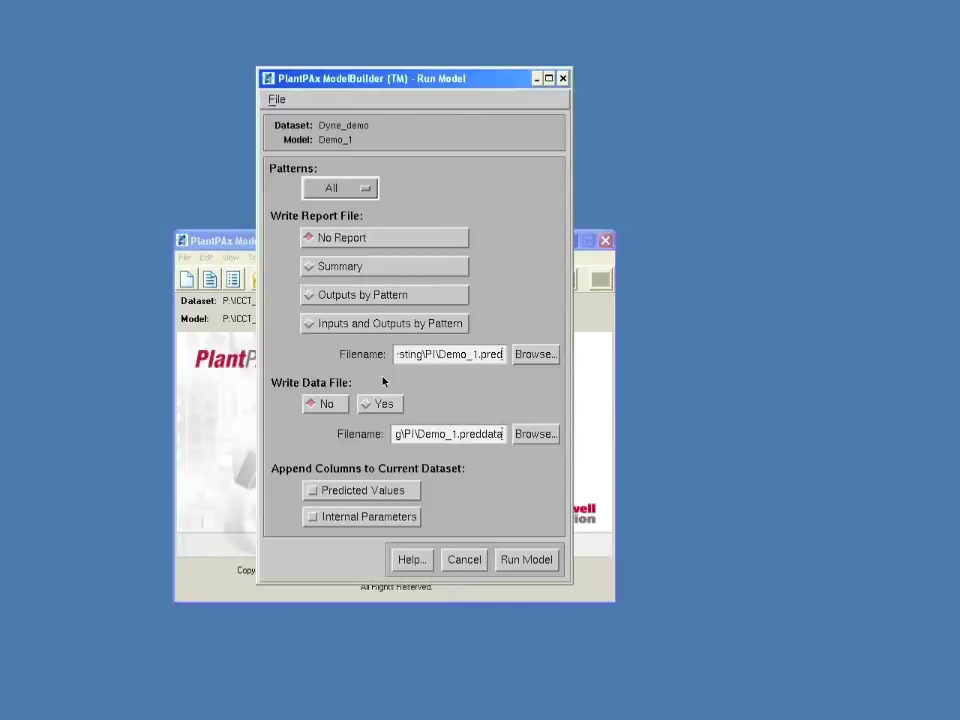
left_click(314, 494)
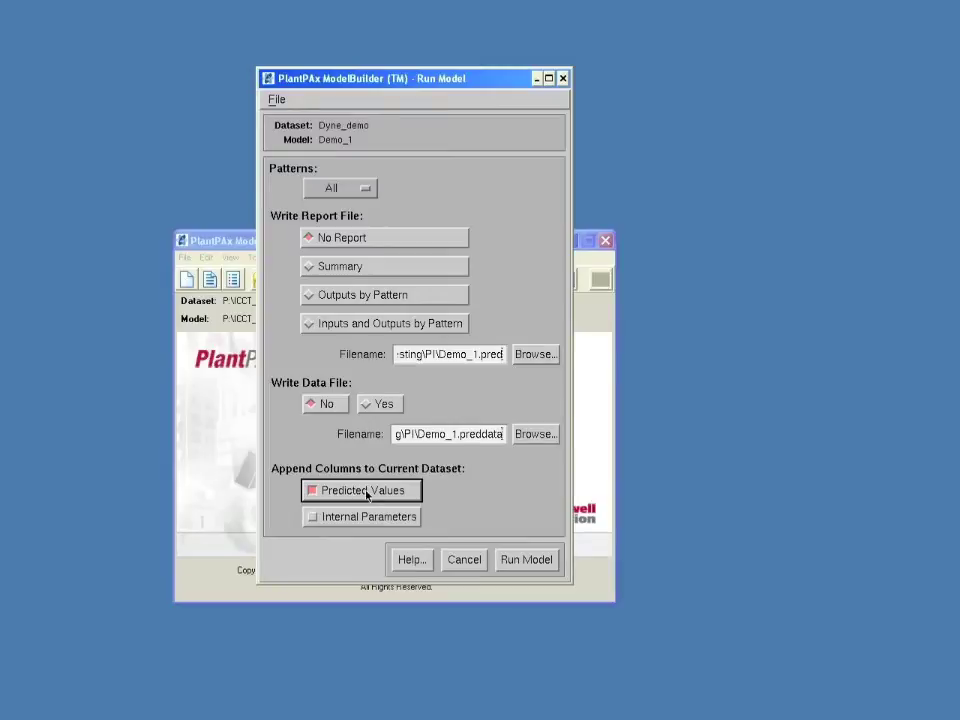
left_click(524, 562)
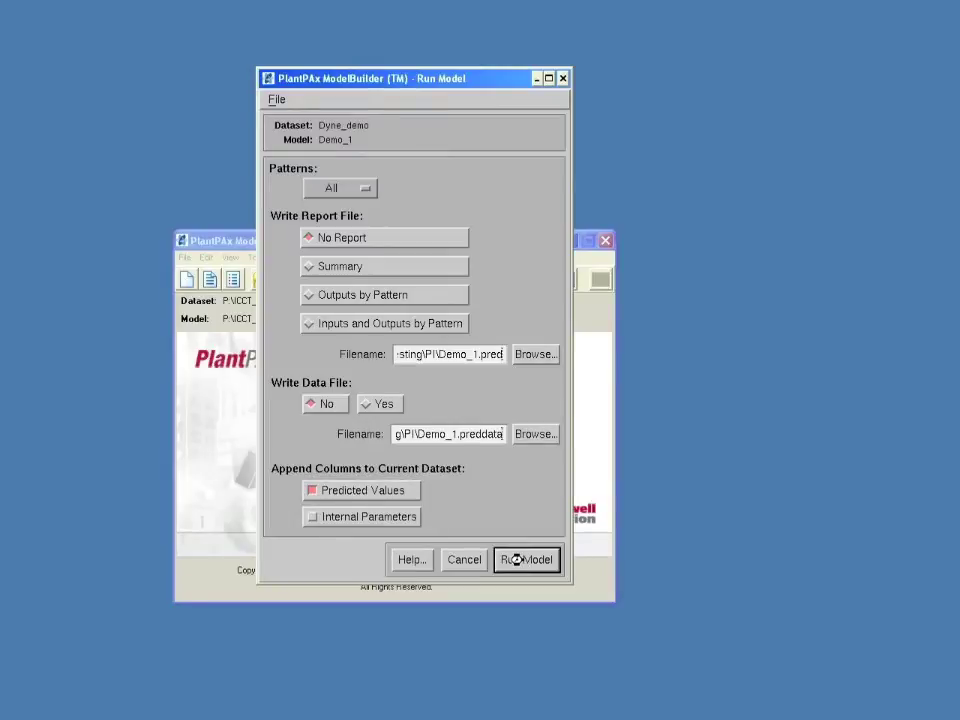
left_click(930, 678)
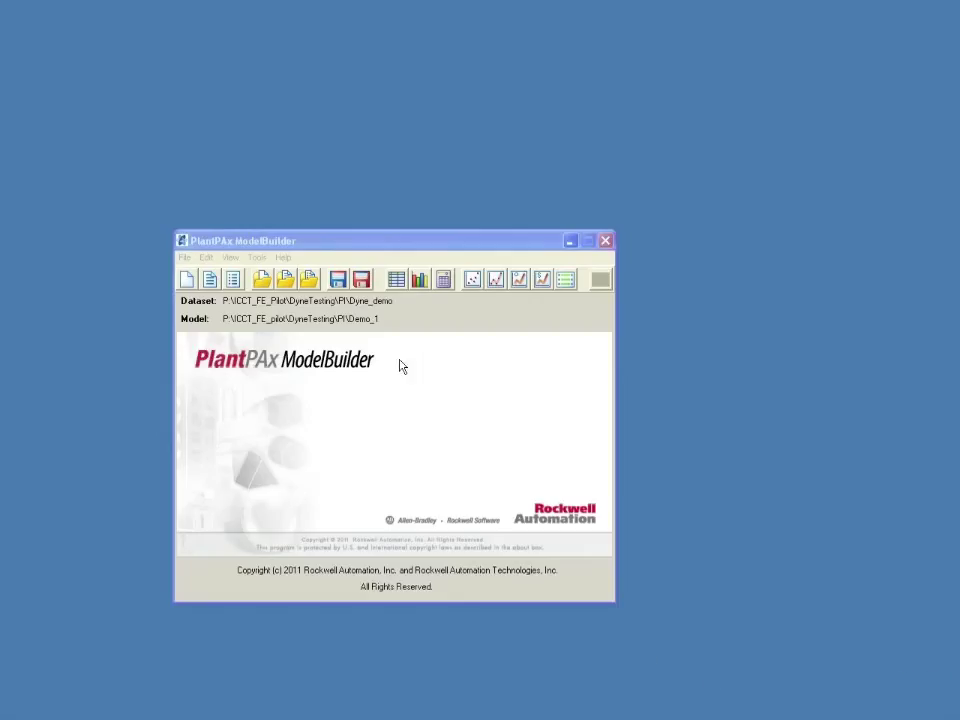
left_click(257, 258)
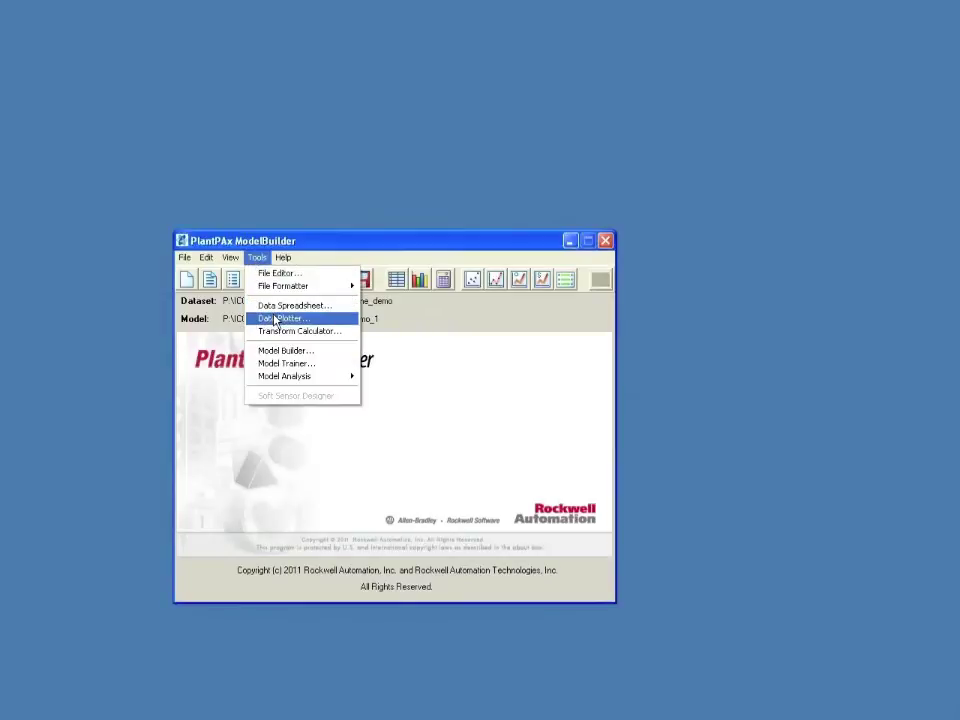
left_click(275, 318)
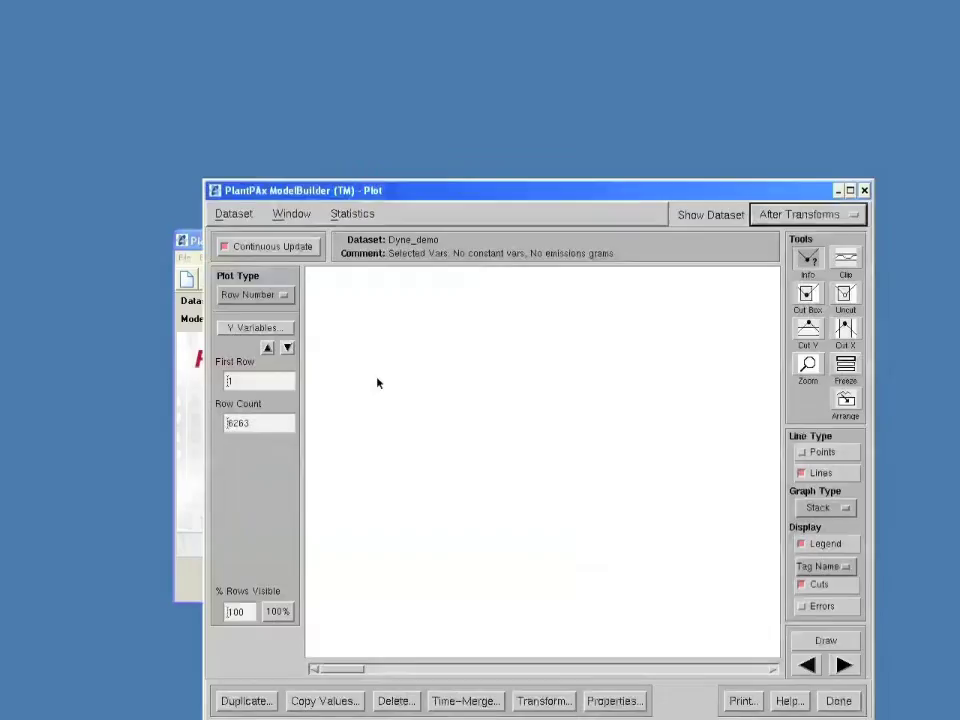
- In a maximized Plot window, plot Y variables 14 and 15: actual and predicted Mass Fuel Rate
left_click(851, 191)
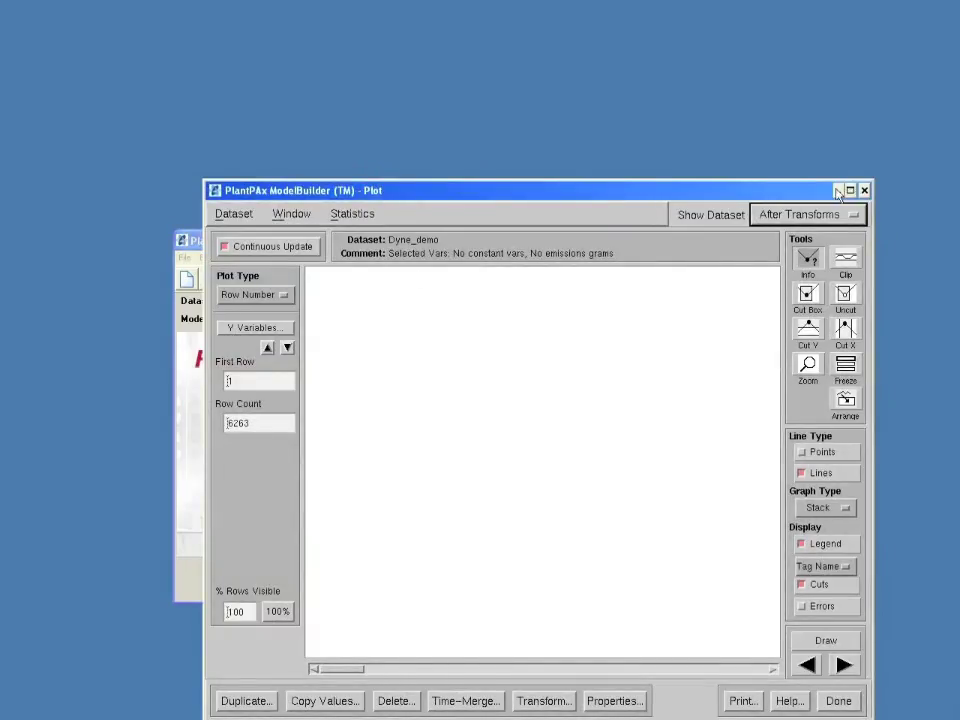
left_click(66, 124)
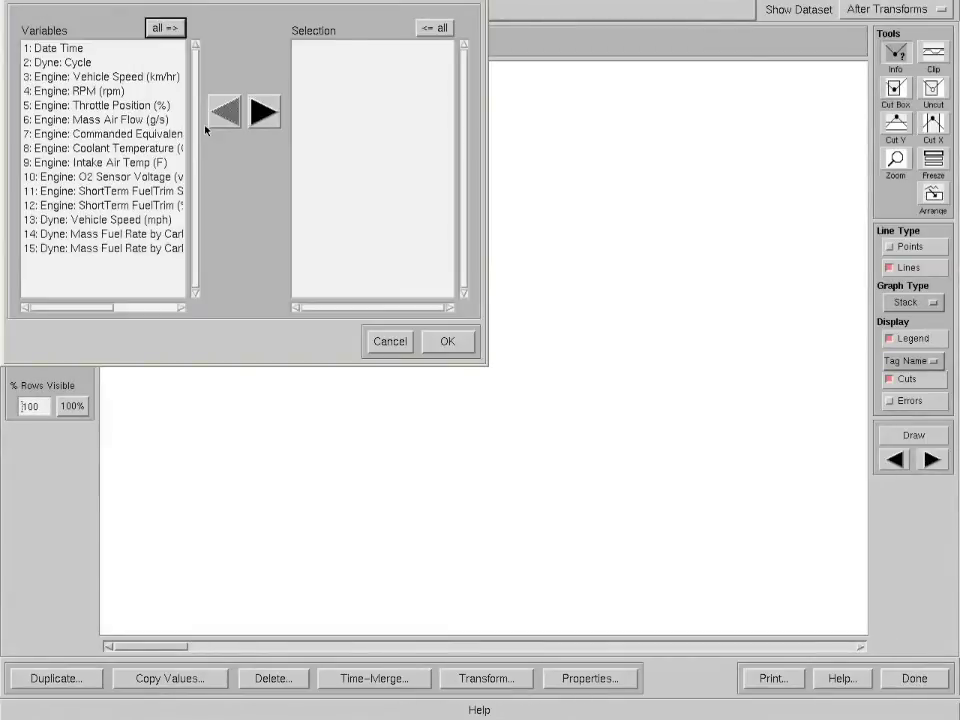
left_click_drag(483, 196, 797, 268)
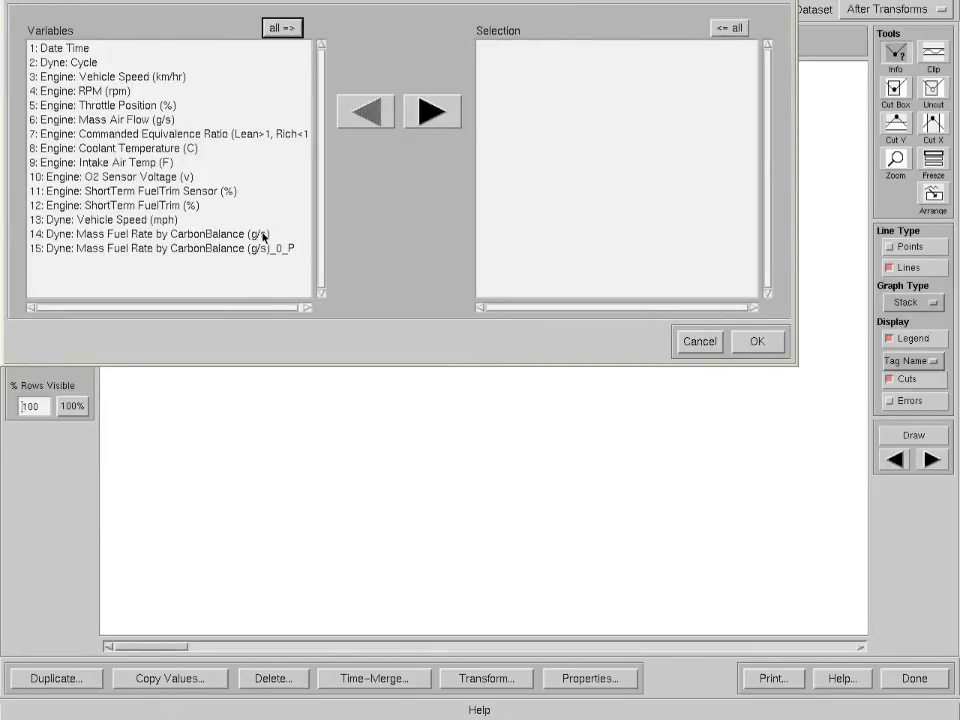
left_click_drag(265, 237, 262, 250)
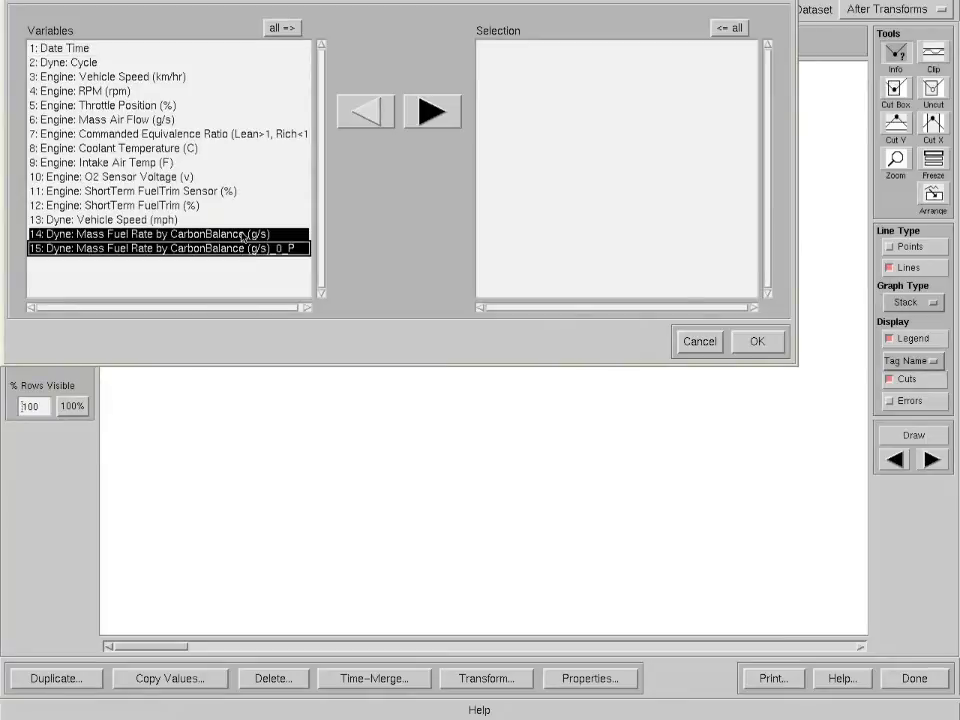
left_click(430, 110)
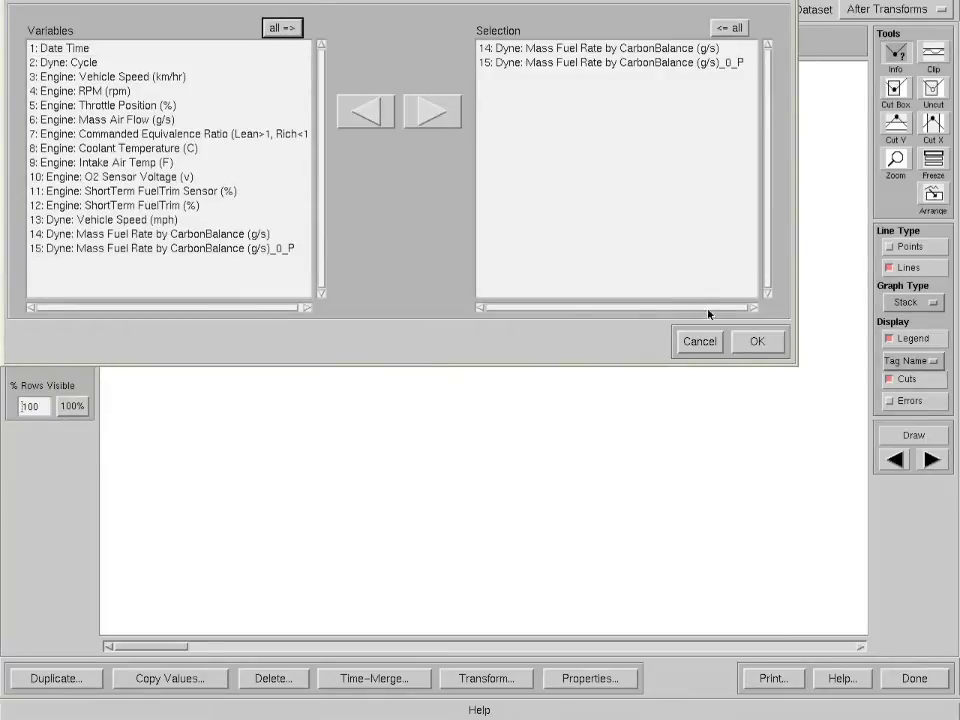
left_click(757, 342)
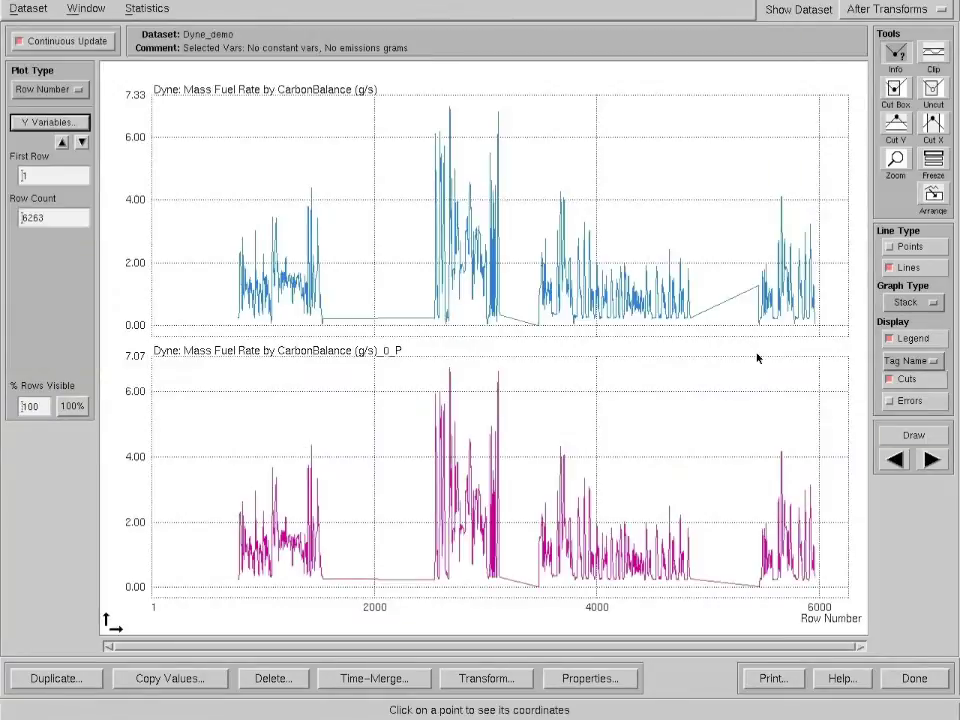
- Set the plot Row Count to 200
double_click(55, 217)
type("4")
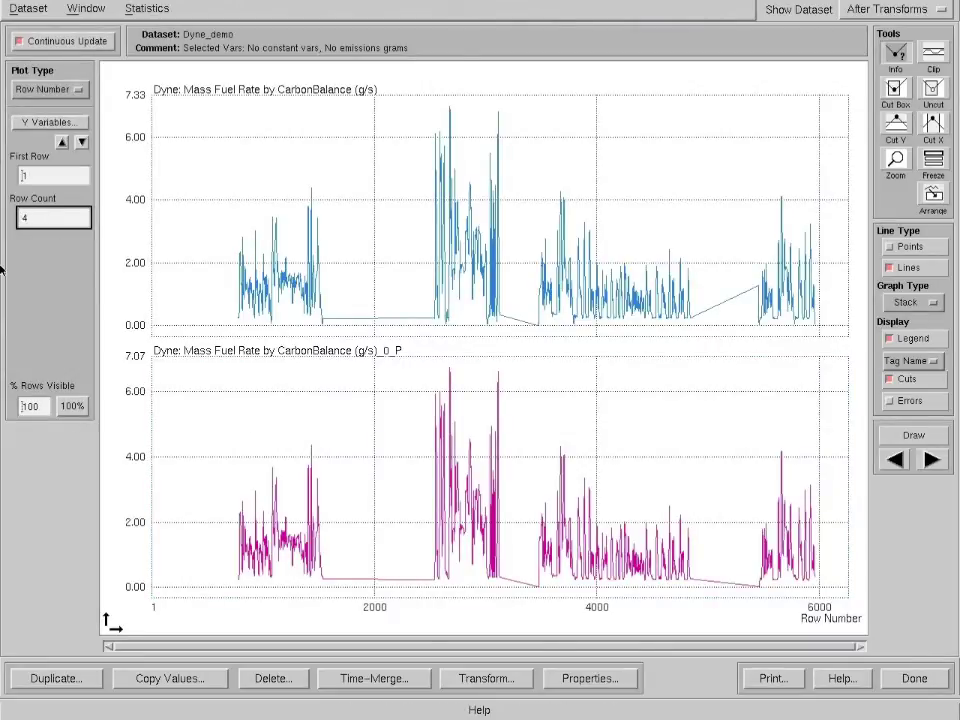
key("Return")
type("200")
key("Return")
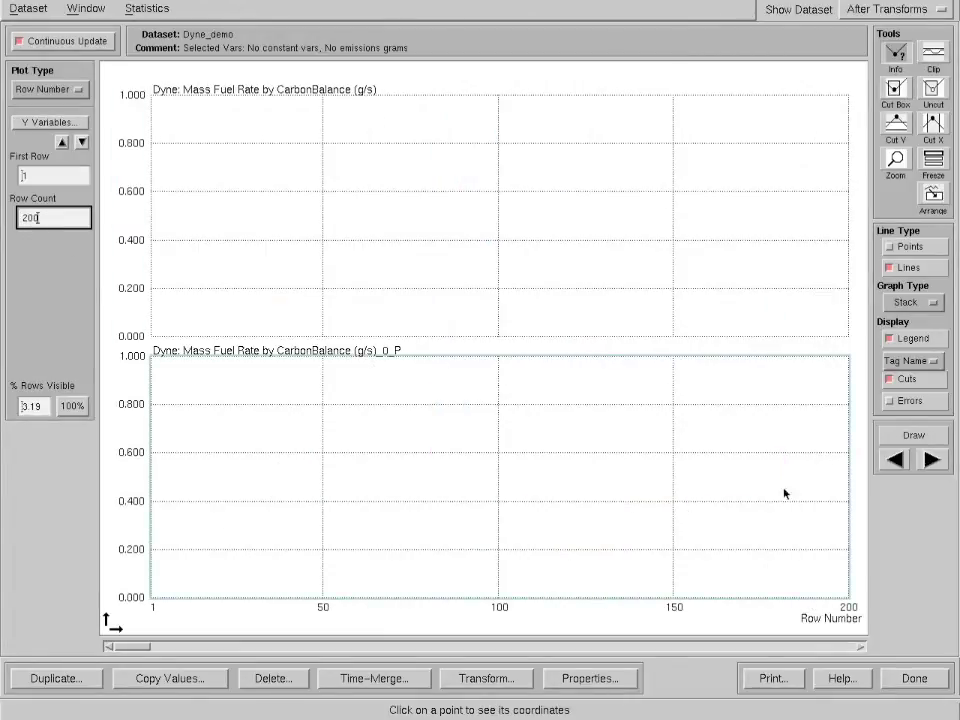
- Turn on point markers and step forward through the data to rows 1401–1600
left_click(930, 460)
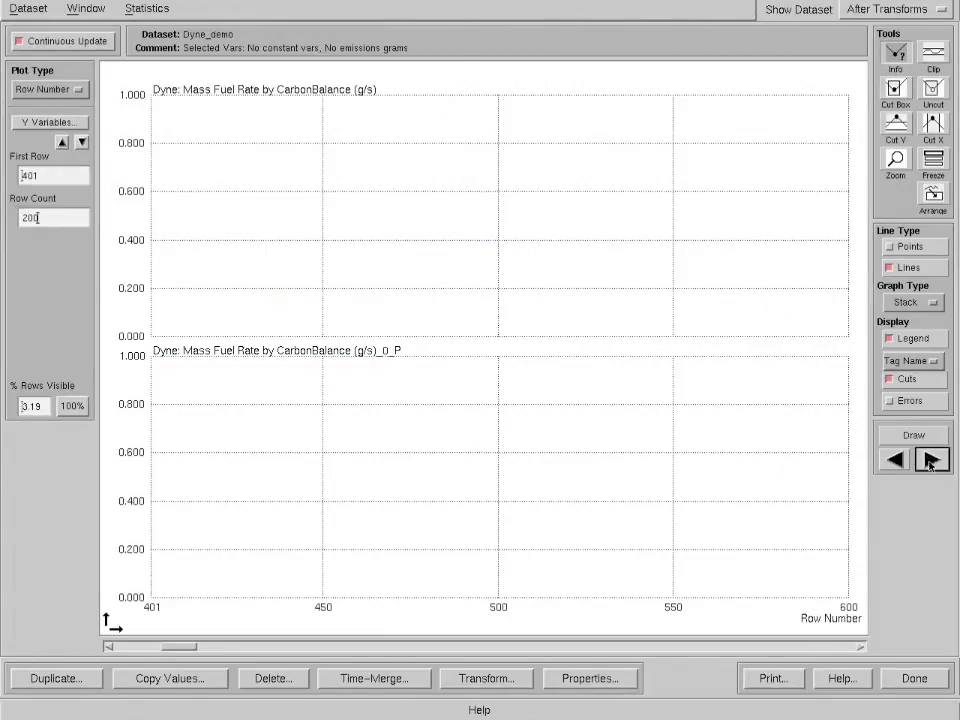
left_click(930, 462)
left_click(925, 246)
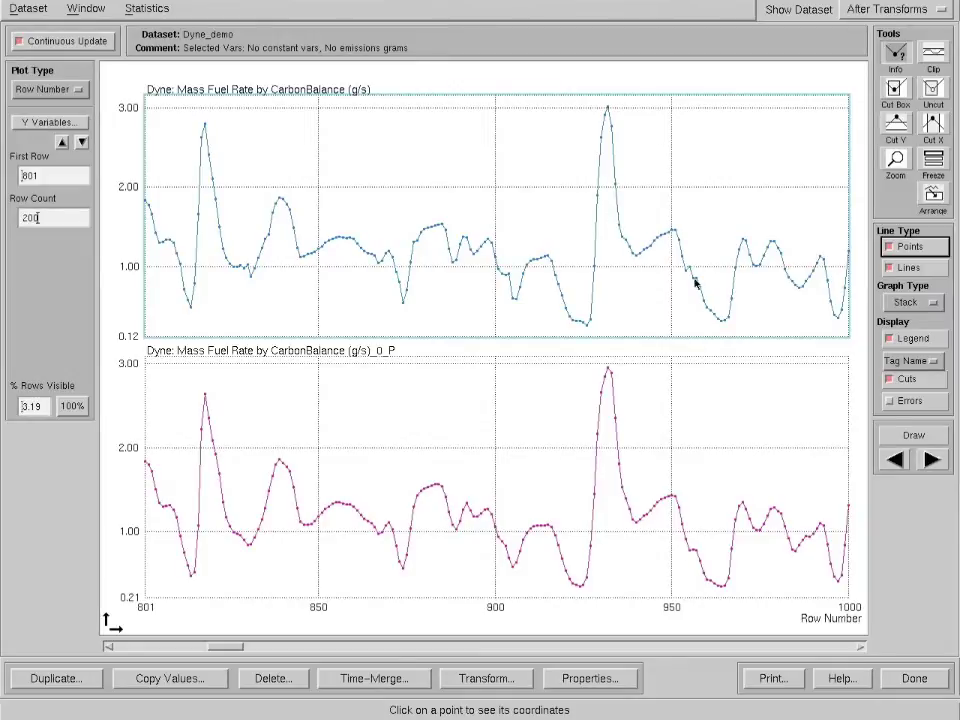
left_click(931, 459)
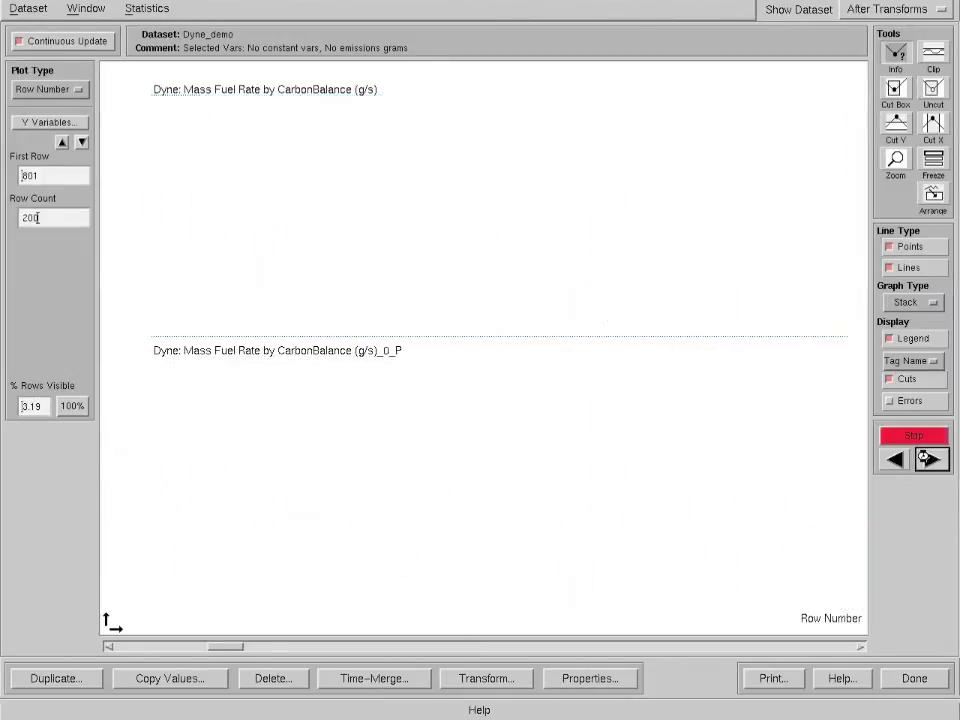
- Overlay both fuel-rate series on a single graph, showing rows 801–1000
left_click(919, 306)
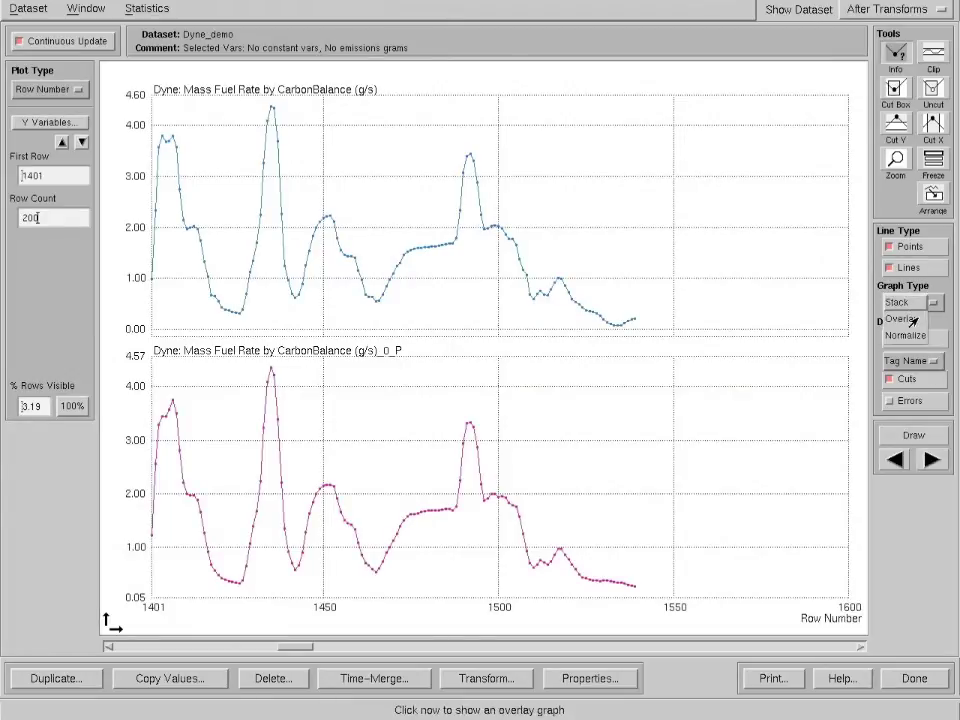
left_click(912, 320)
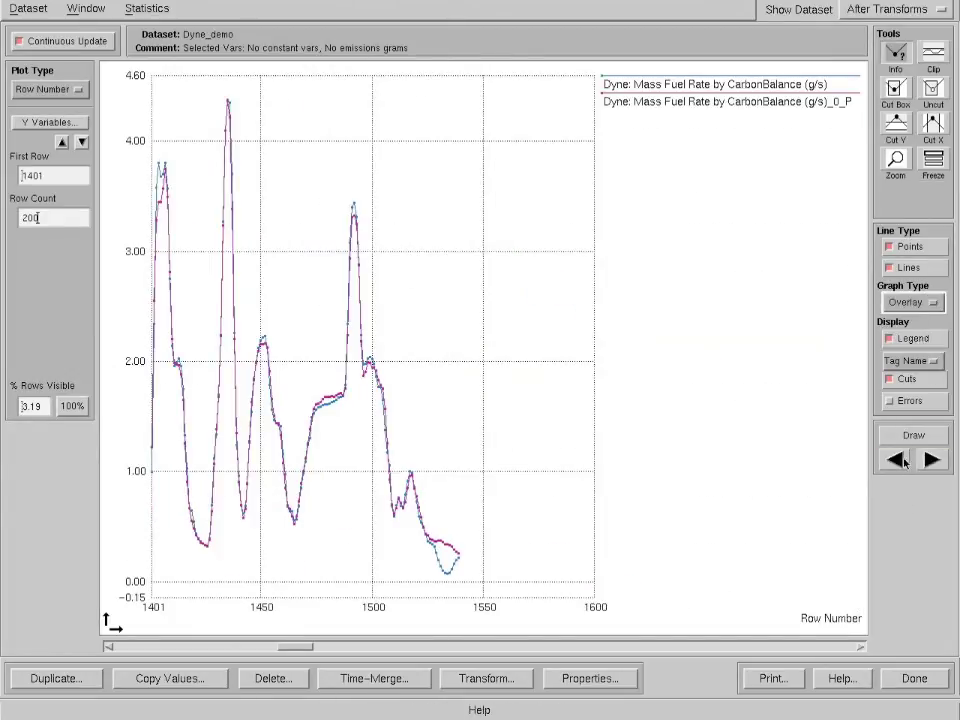
left_click(895, 459)
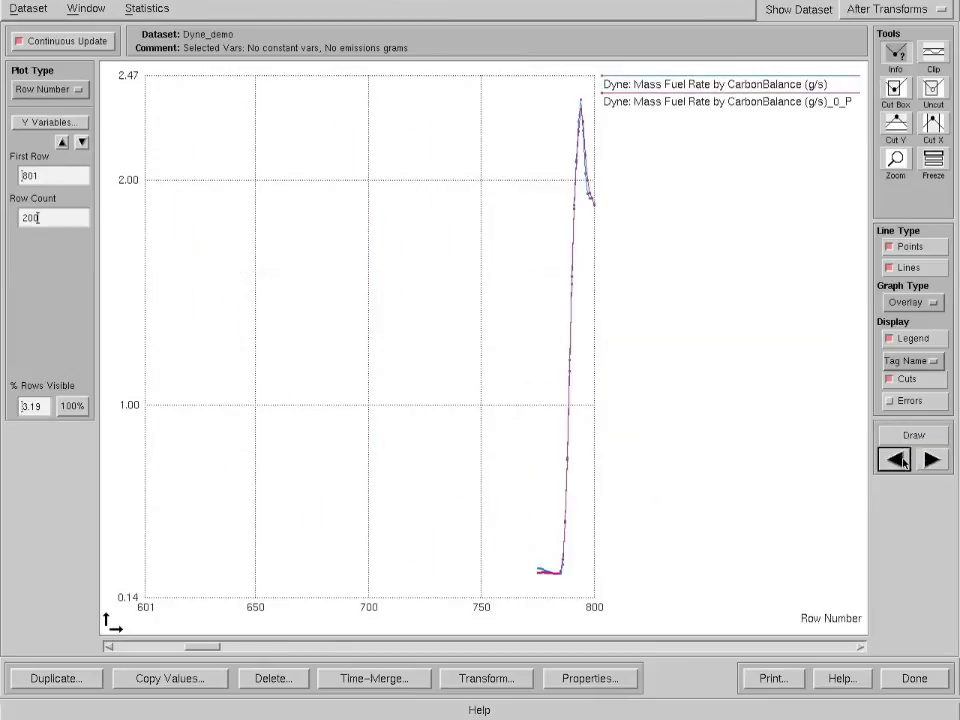
left_click(932, 460)
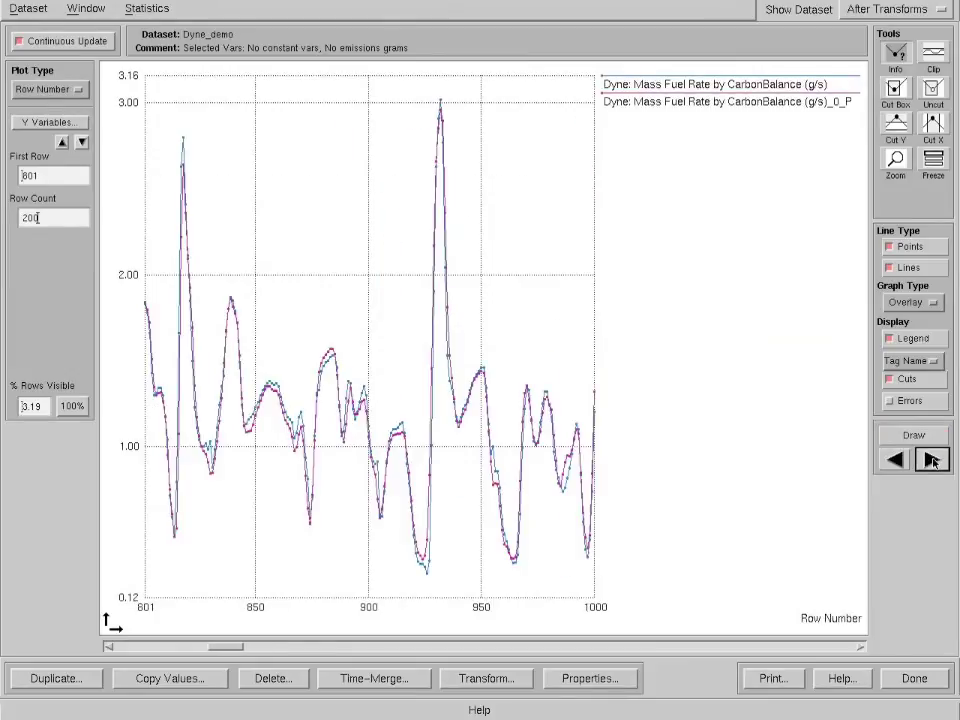
- Page the overlay forward 200 rows at a time until it shows rows 3001–3200
left_click(932, 460)
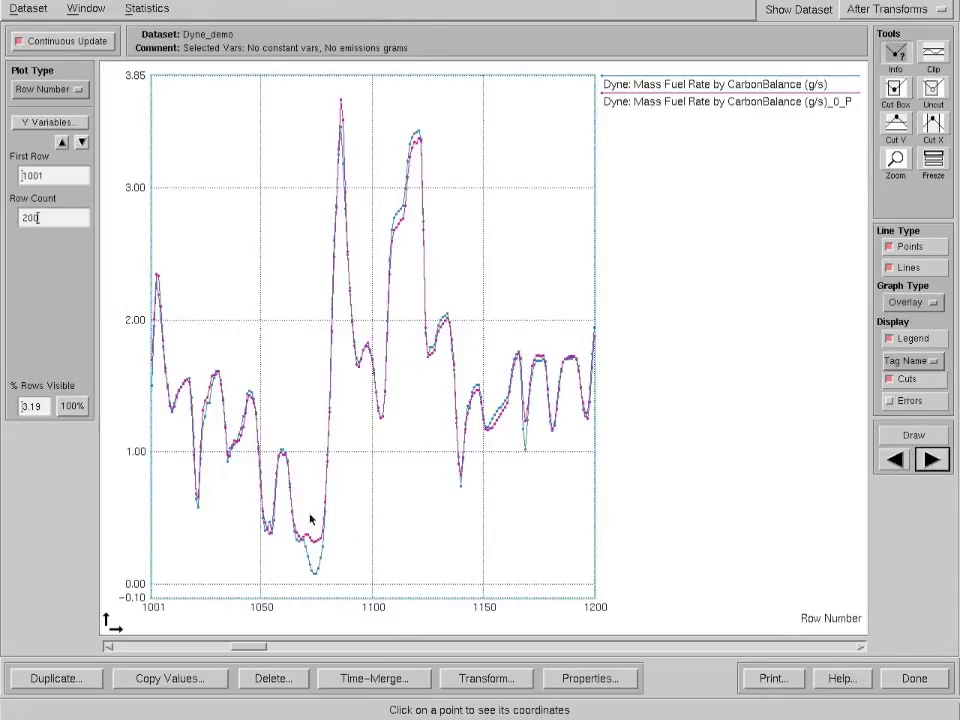
left_click(932, 459)
left_click(932, 459)
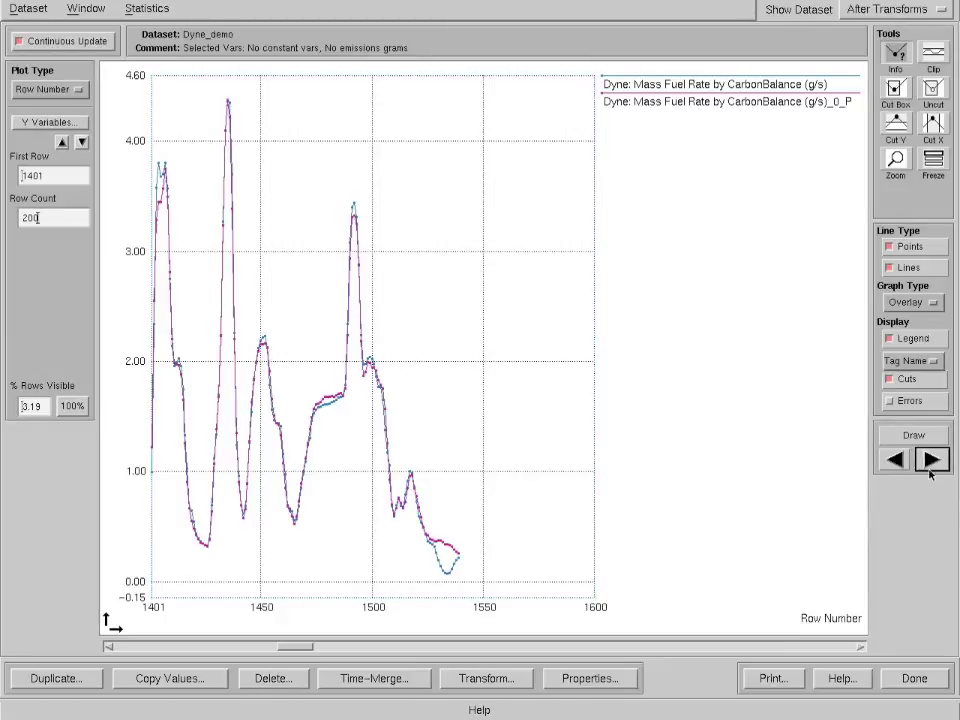
left_click(932, 459)
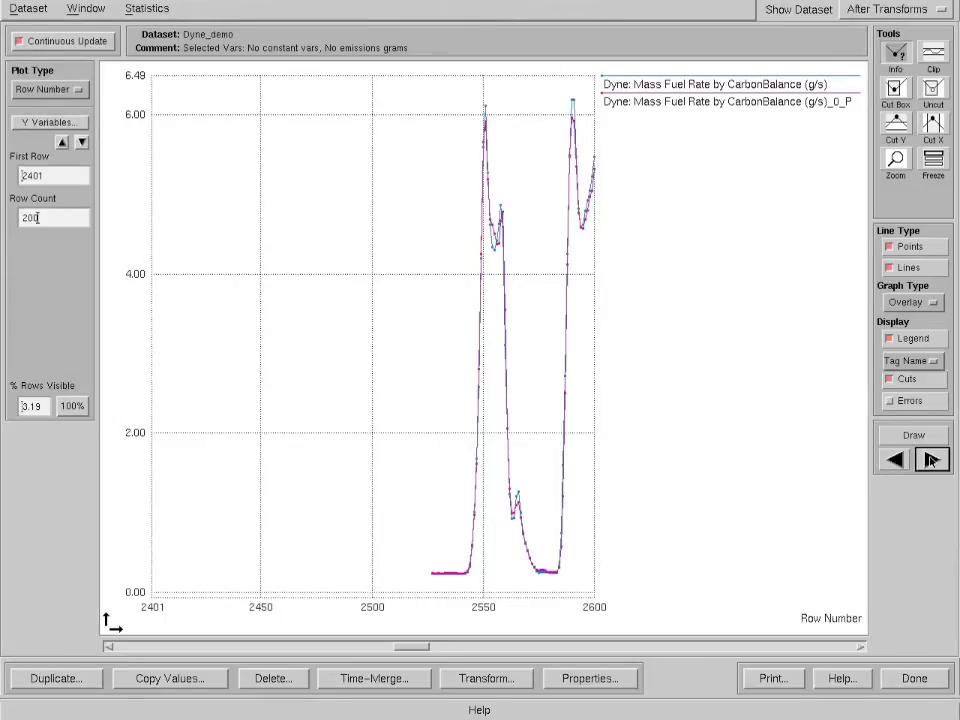
left_click(932, 459)
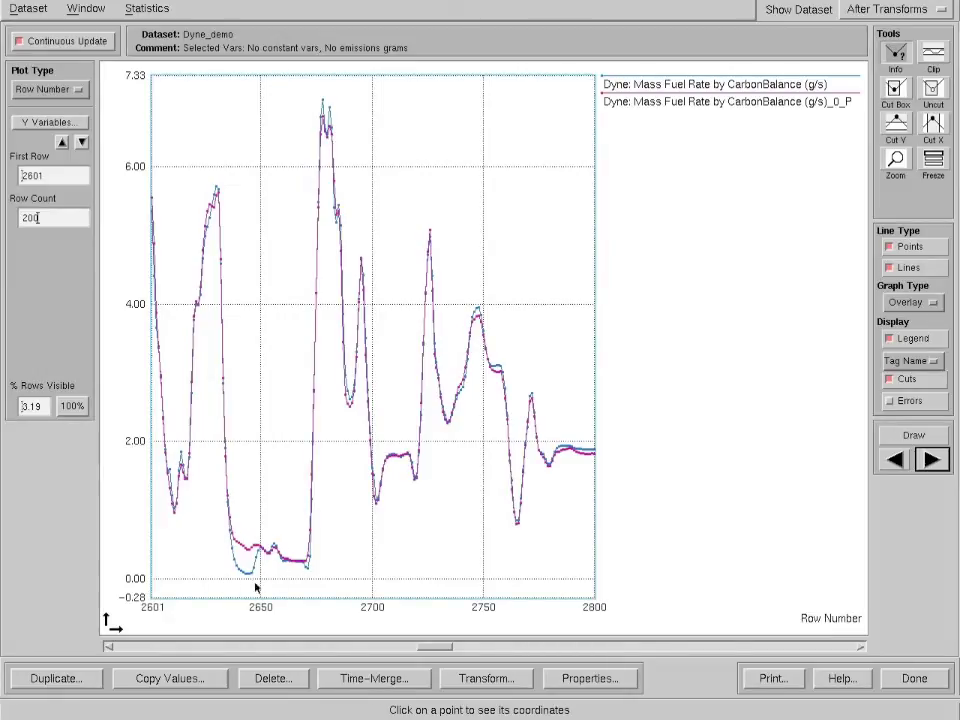
left_click(931, 460)
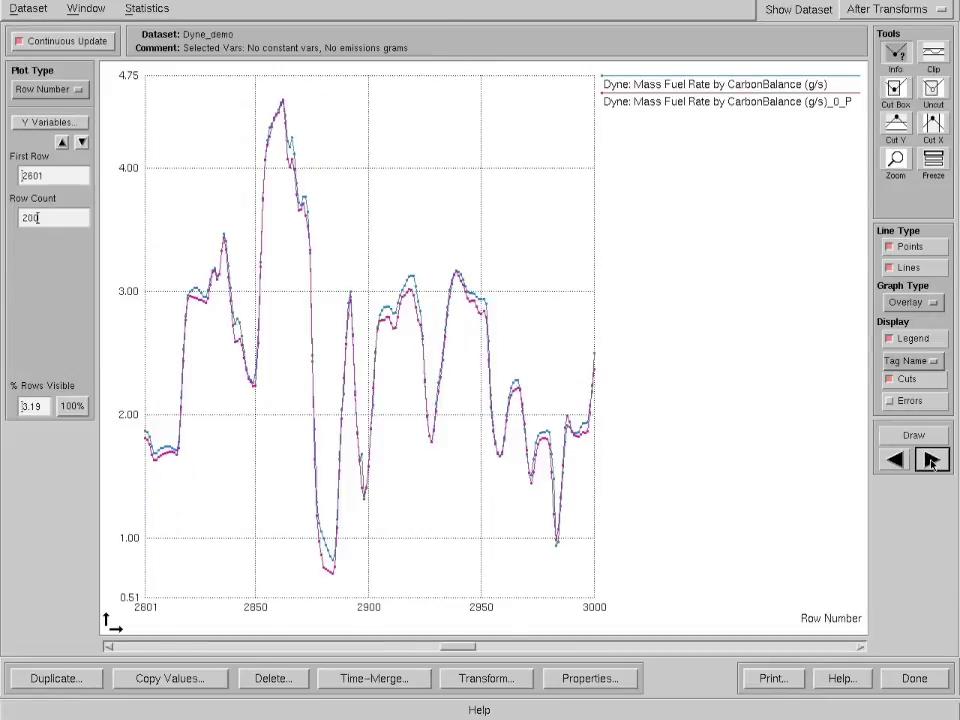
left_click(931, 460)
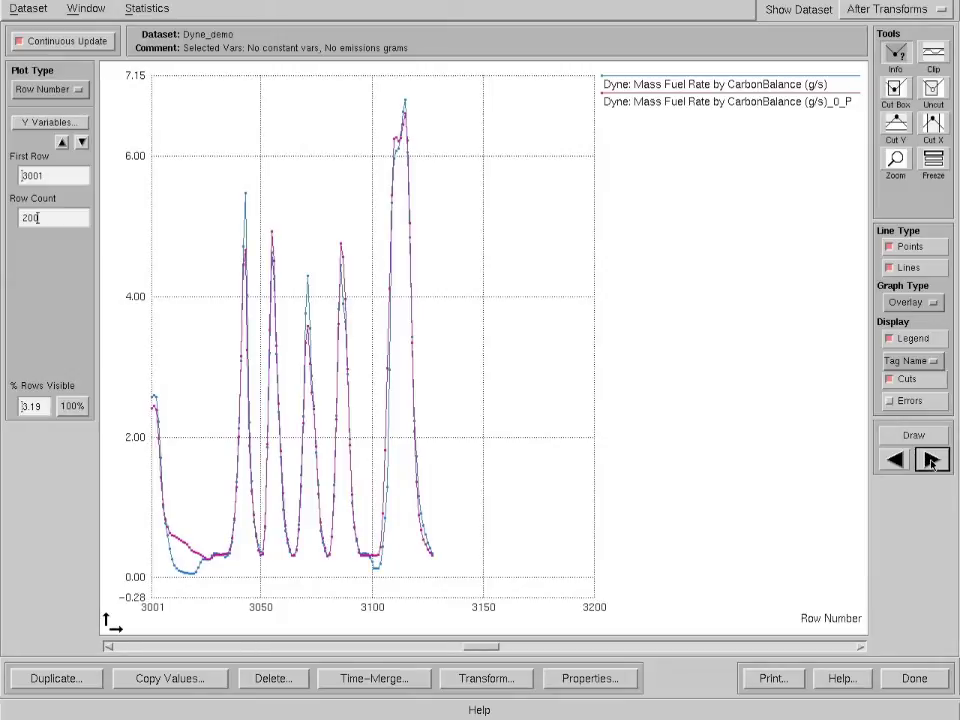
left_click(35, 122)
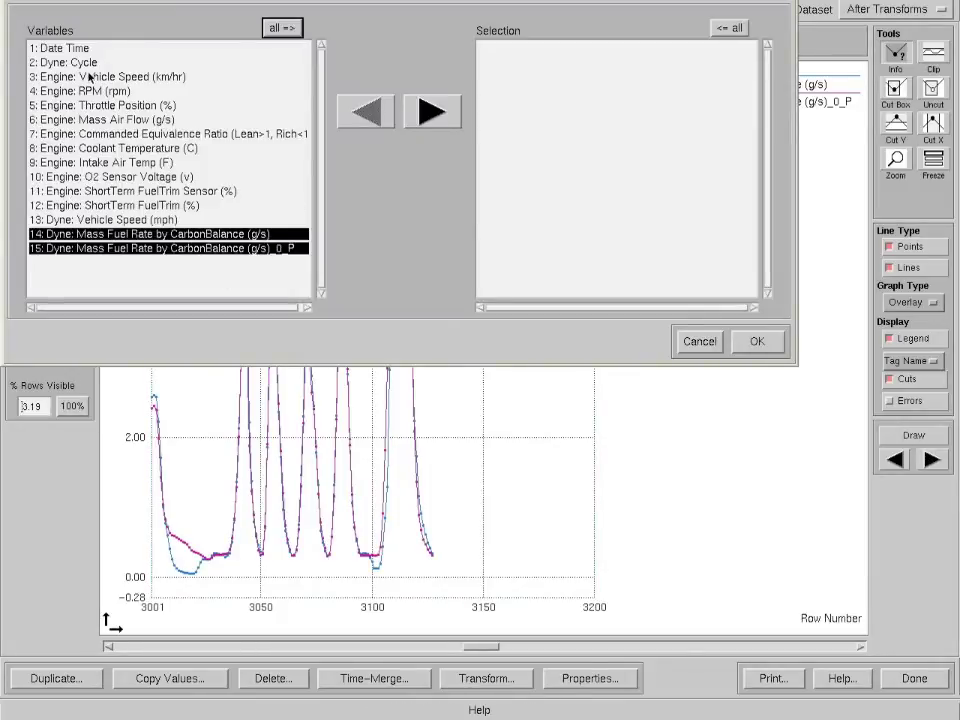
- Plot Commanded Equivalence Ratio (item 7) together with fuel-rate variables 14 and 15
left_click(433, 111)
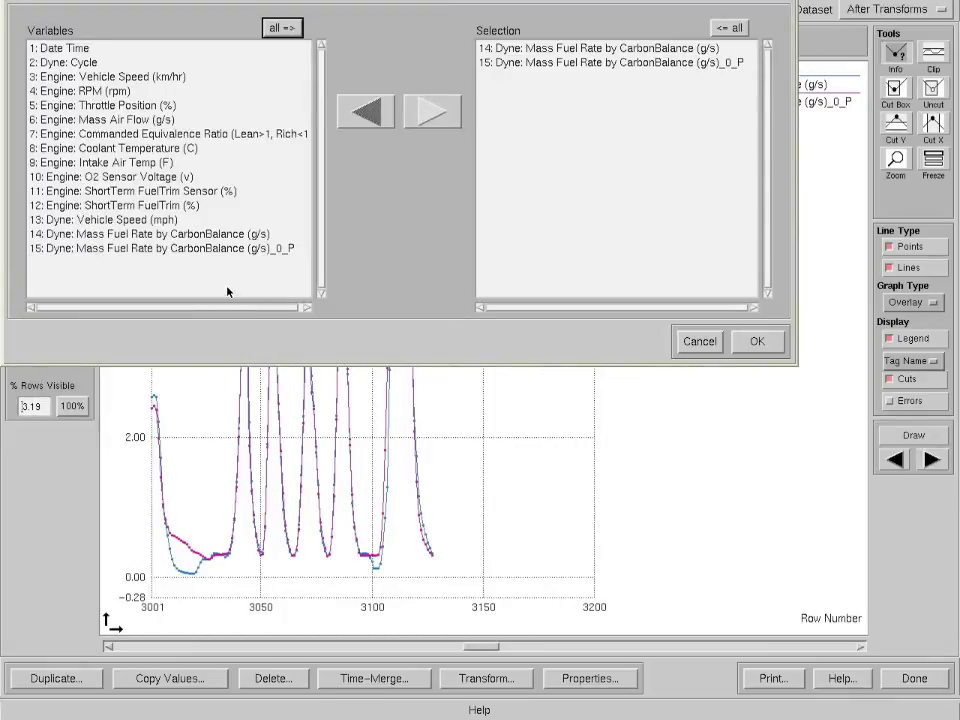
left_click(173, 136)
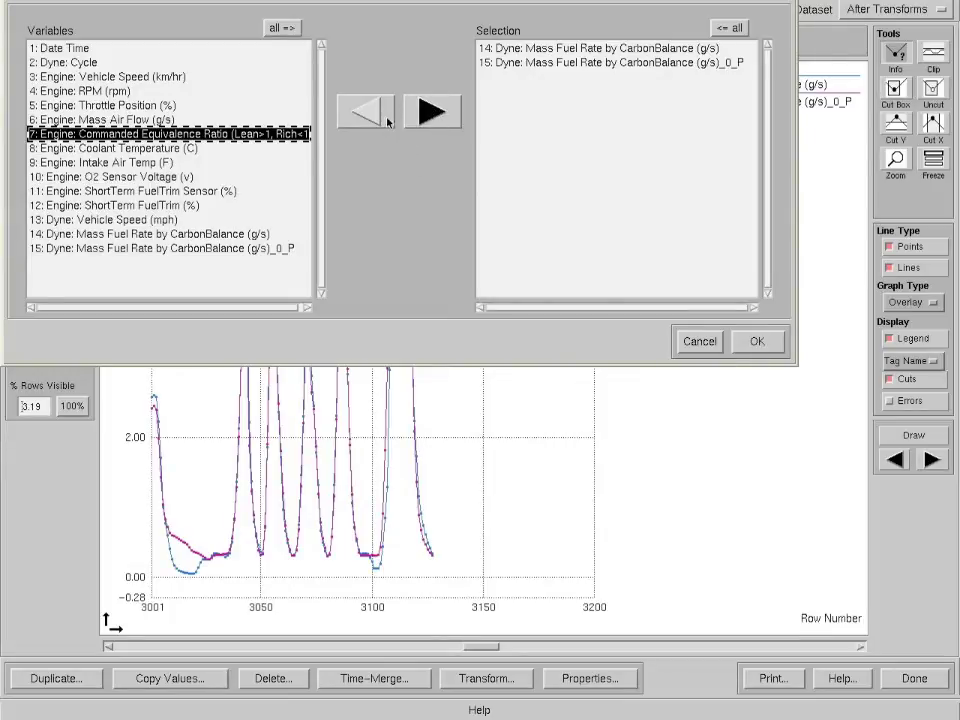
left_click(431, 110)
left_click(745, 341)
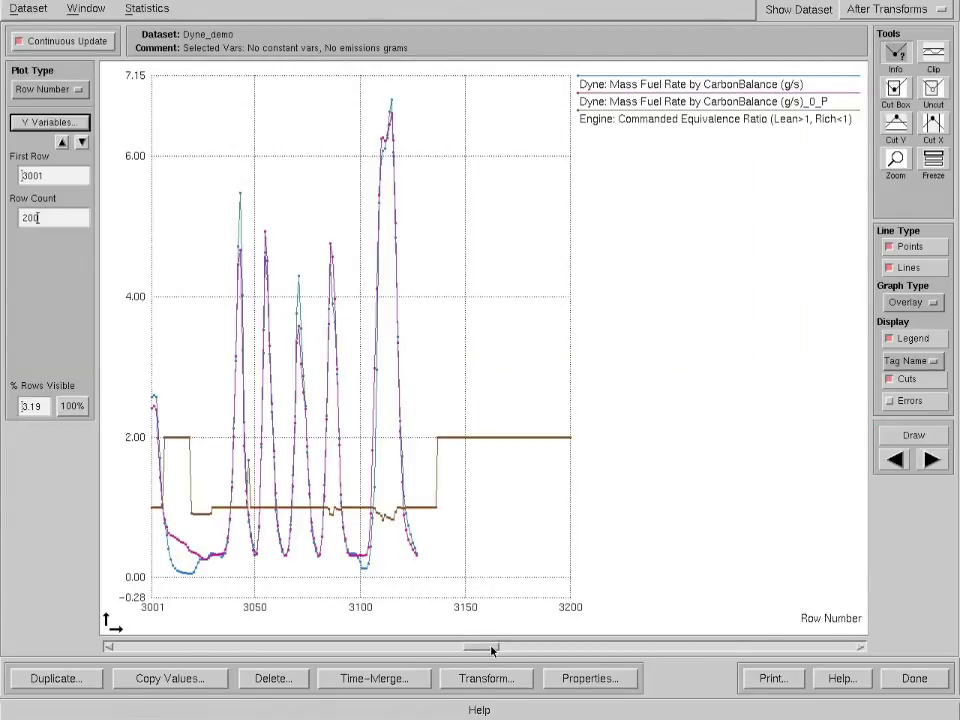
- Scroll back to the start of the data and page forward to rows 1040–1239
left_click_drag(492, 650, 160, 647)
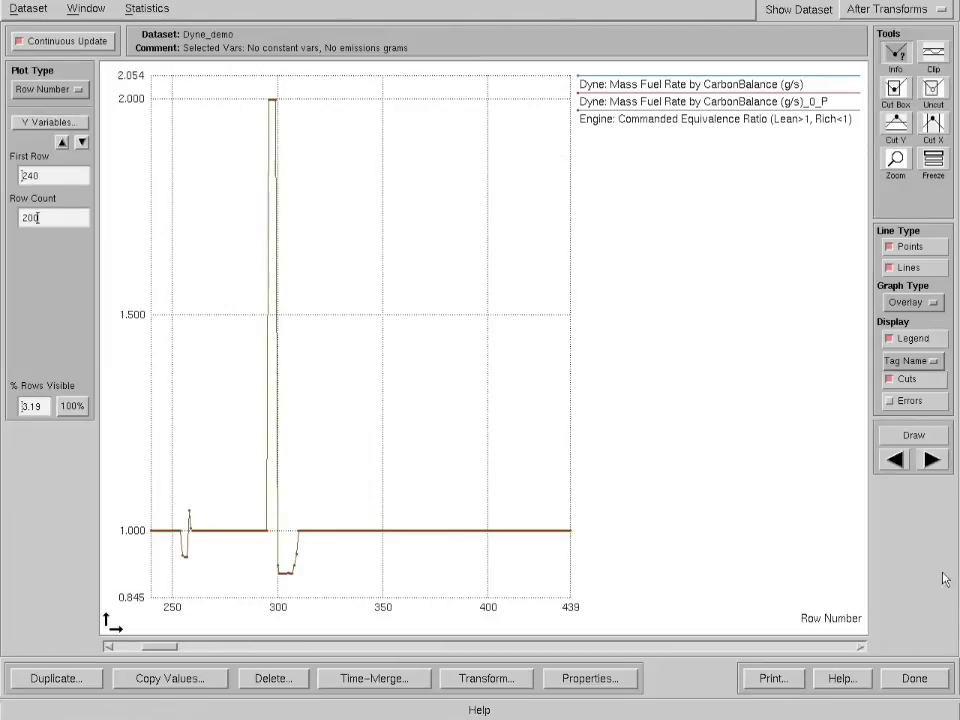
left_click(930, 459)
left_click(929, 459)
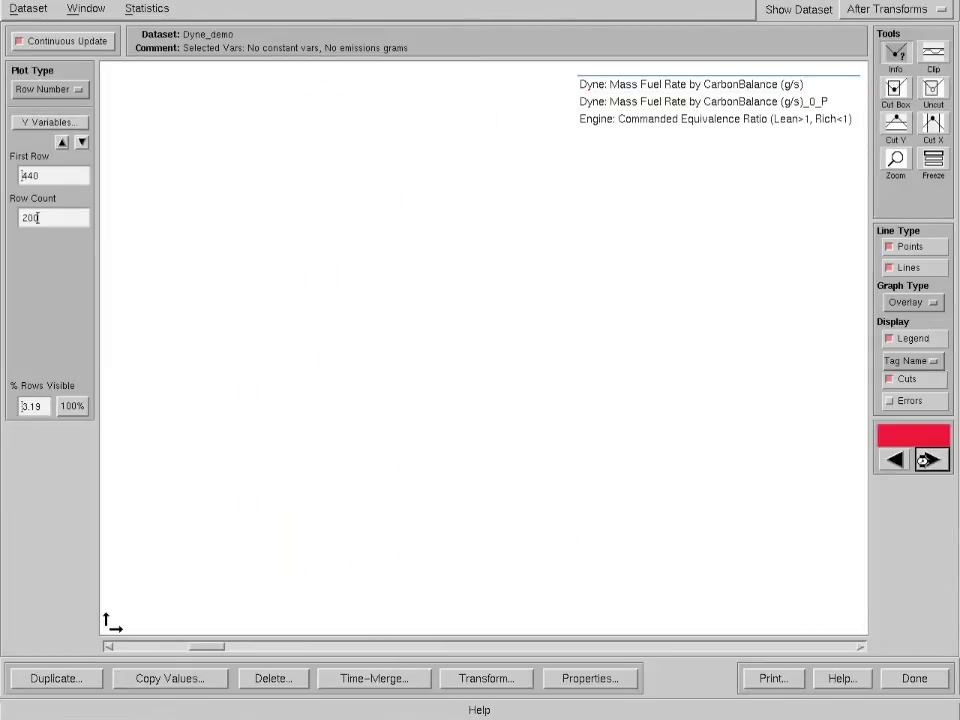
left_click(930, 459)
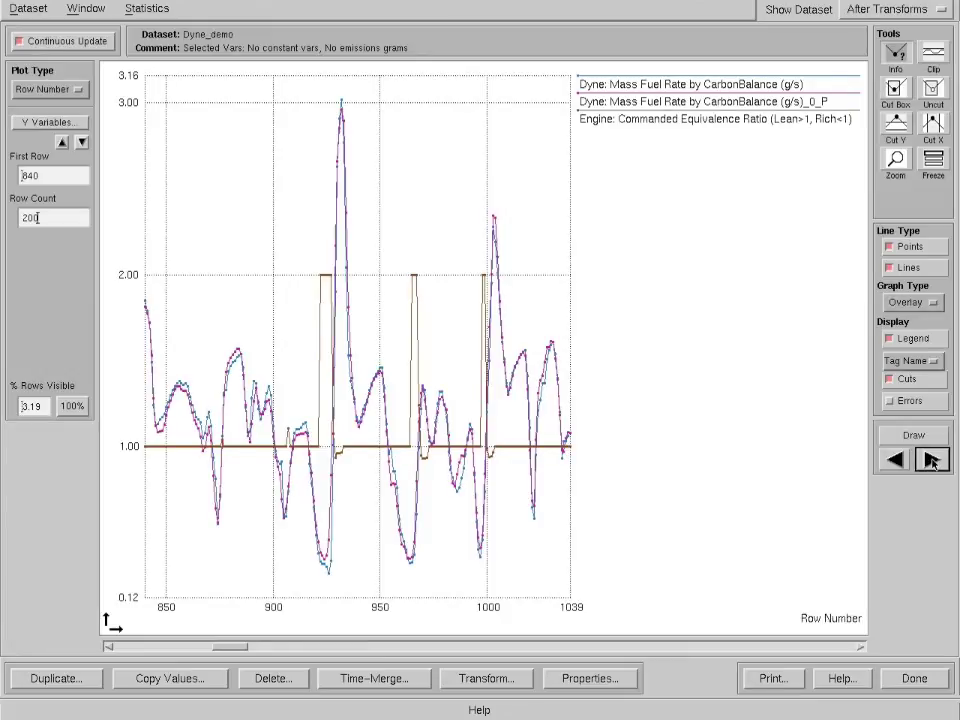
left_click(931, 460)
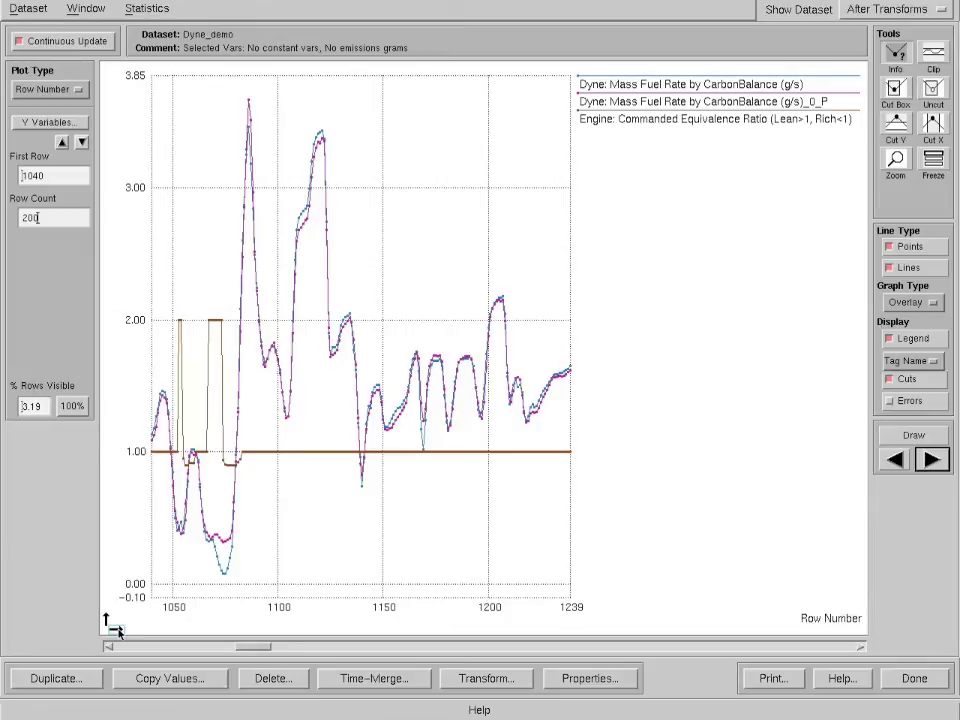
- Place the row marker at row 1074, where fuel rate bottoms near 0.1 g/s
left_click_drag(118, 632, 213, 638)
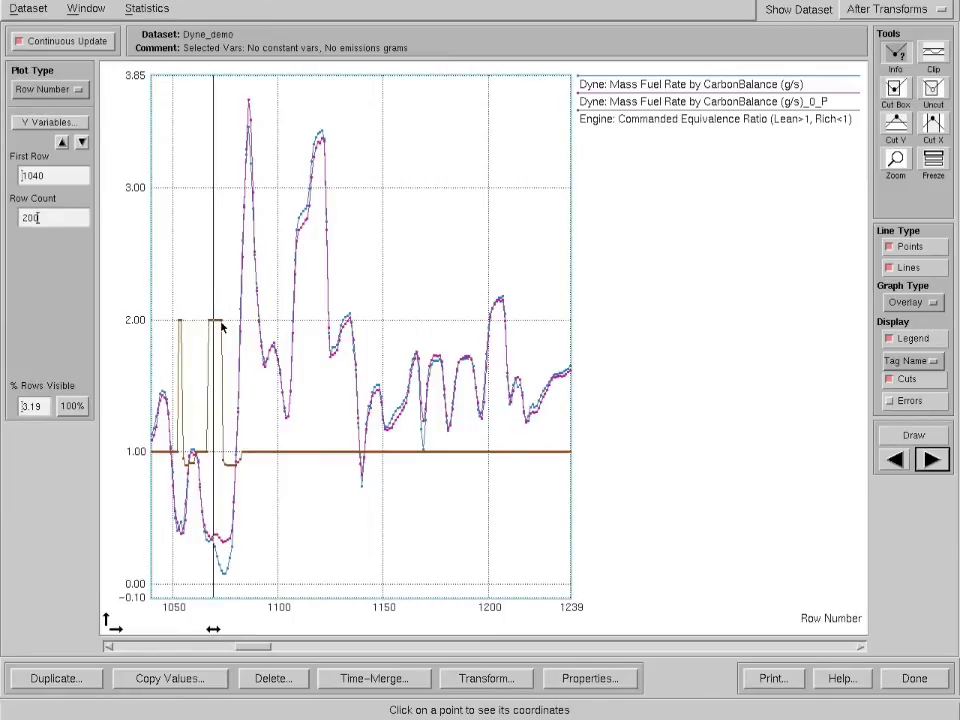
left_click_drag(216, 630, 222, 629)
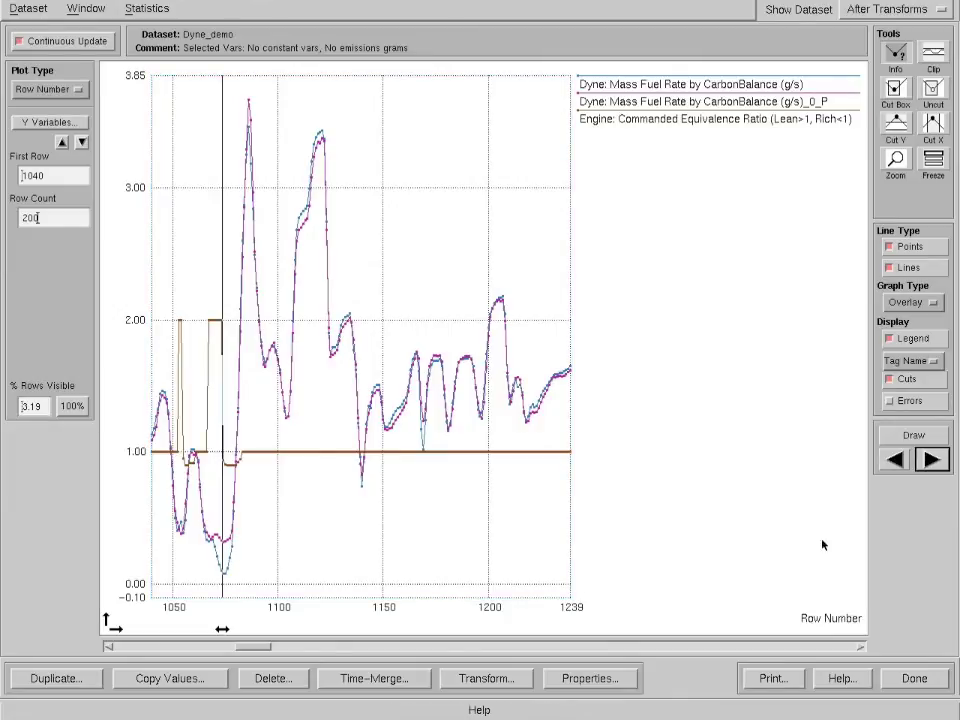
- Step the overlay forward twelve 200-row pages, from rows 1240–1439 to rows 3440–3639
left_click(931, 459)
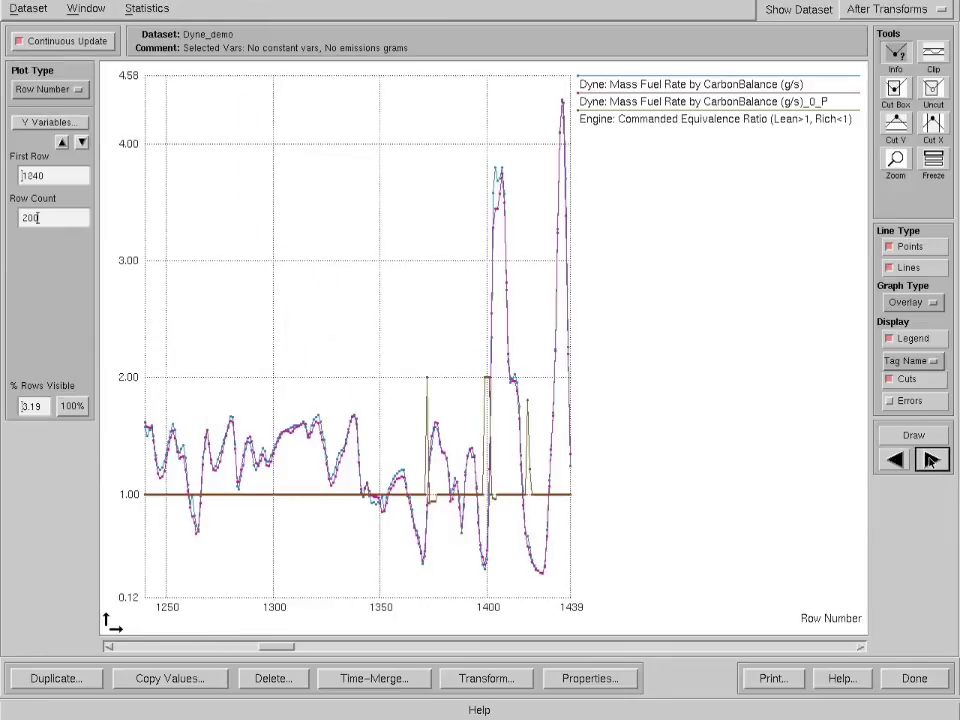
left_click(931, 459)
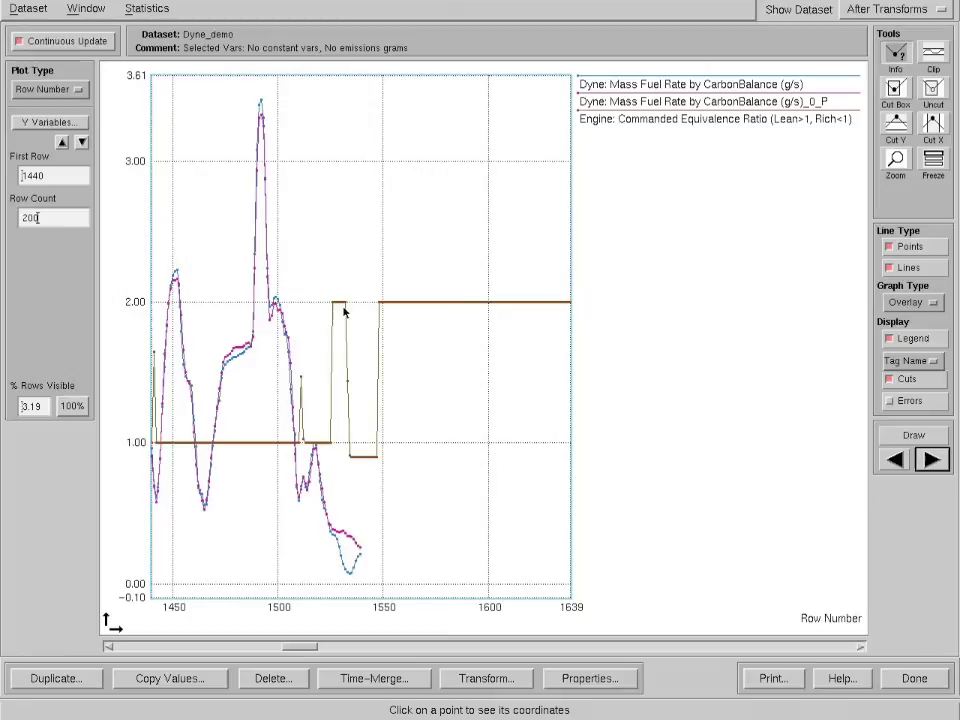
left_click(931, 459)
left_click(931, 459)
left_click(931, 459)
left_click(931, 459)
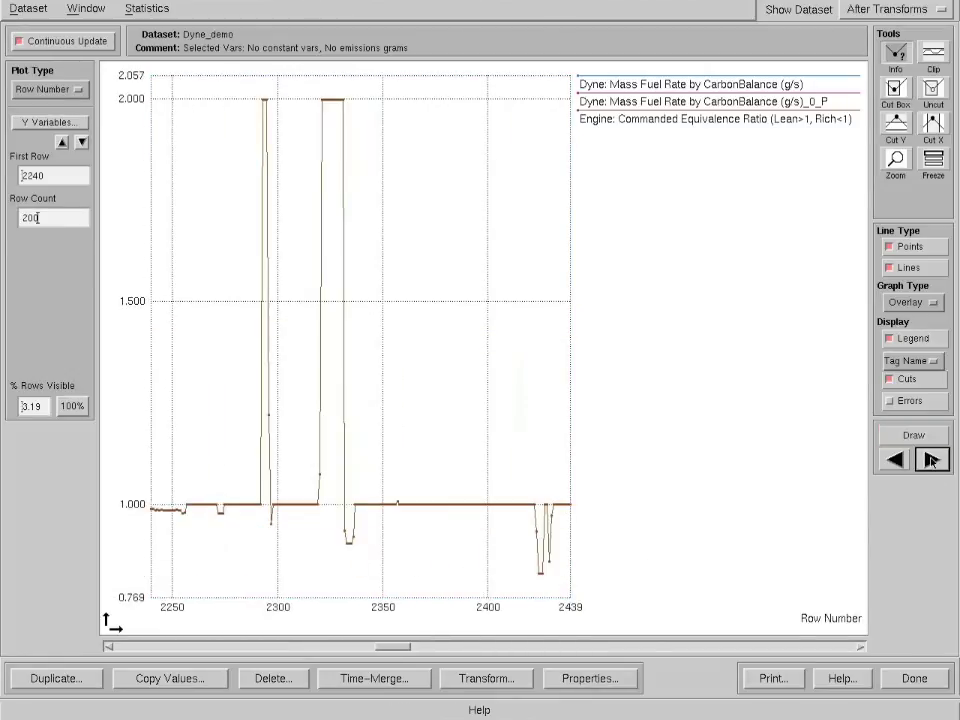
left_click(931, 459)
left_click(931, 459)
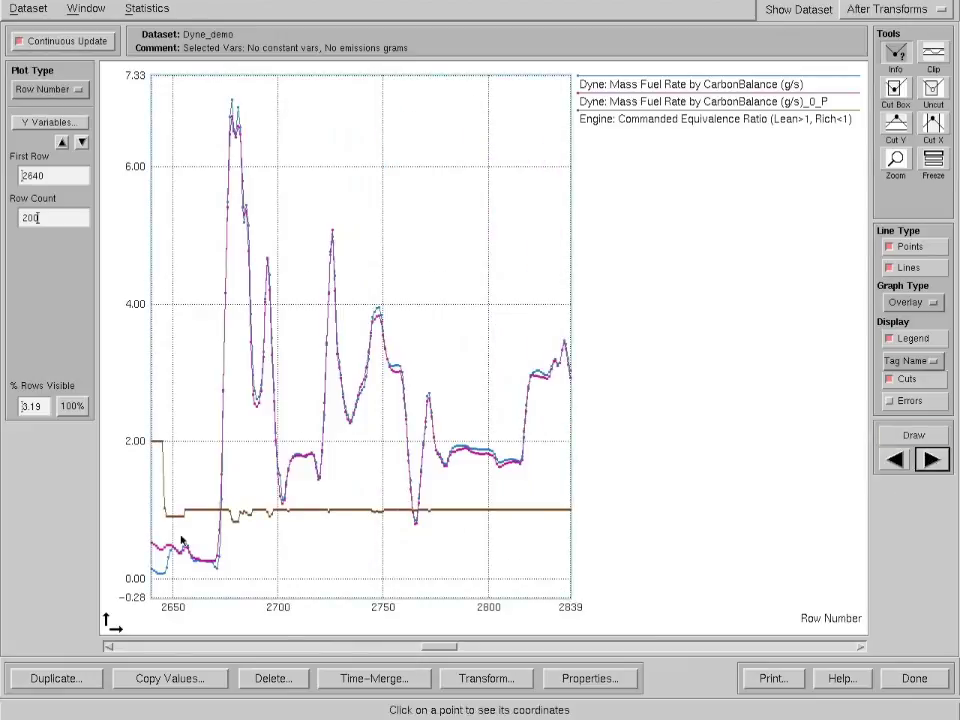
left_click(931, 459)
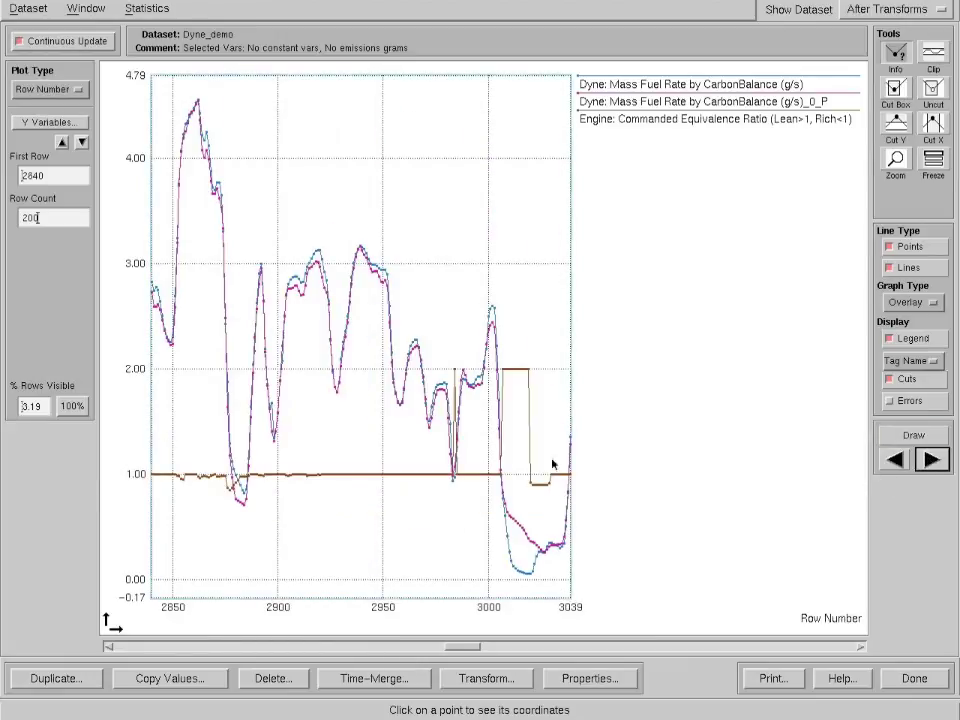
left_click(931, 459)
left_click(931, 459)
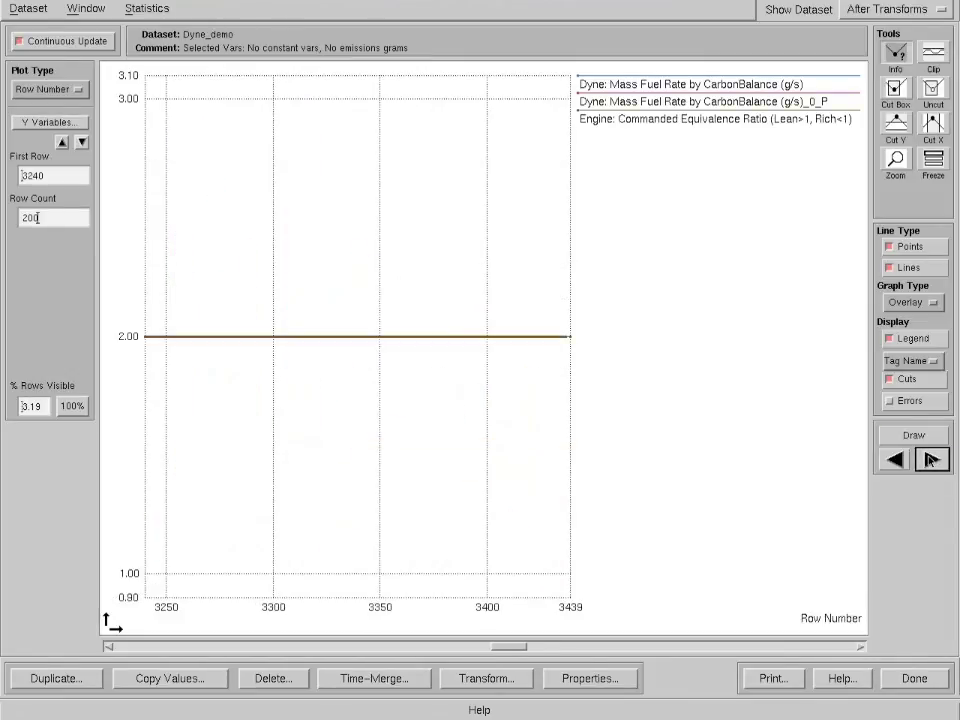
left_click(931, 459)
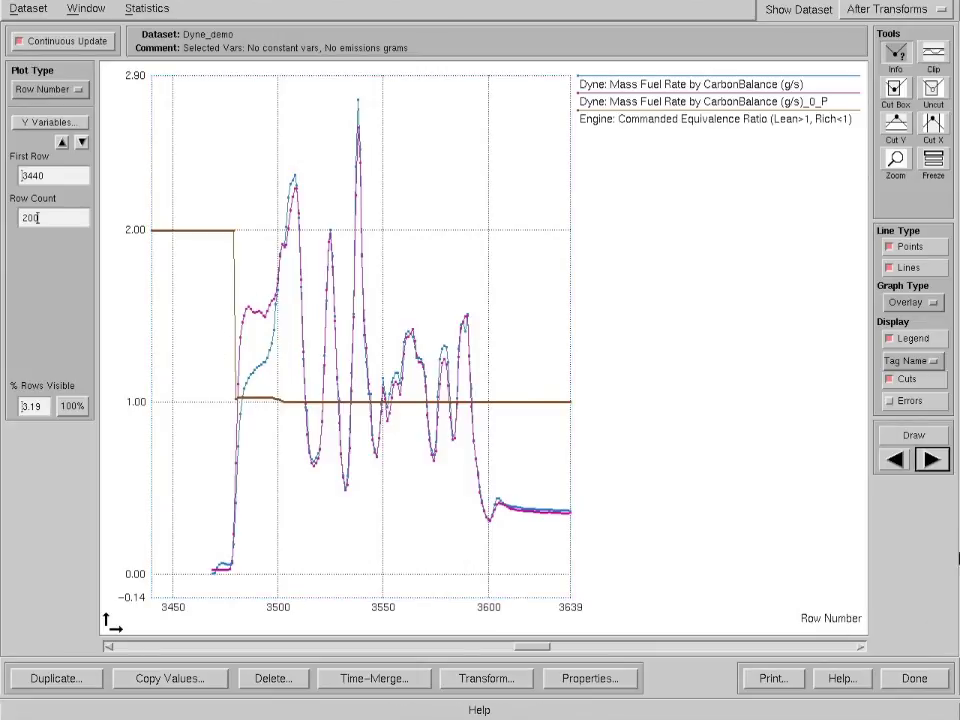
- Advance the fuel rate and equivalence ratio overlay to show rows 3840–4039
left_click(930, 458)
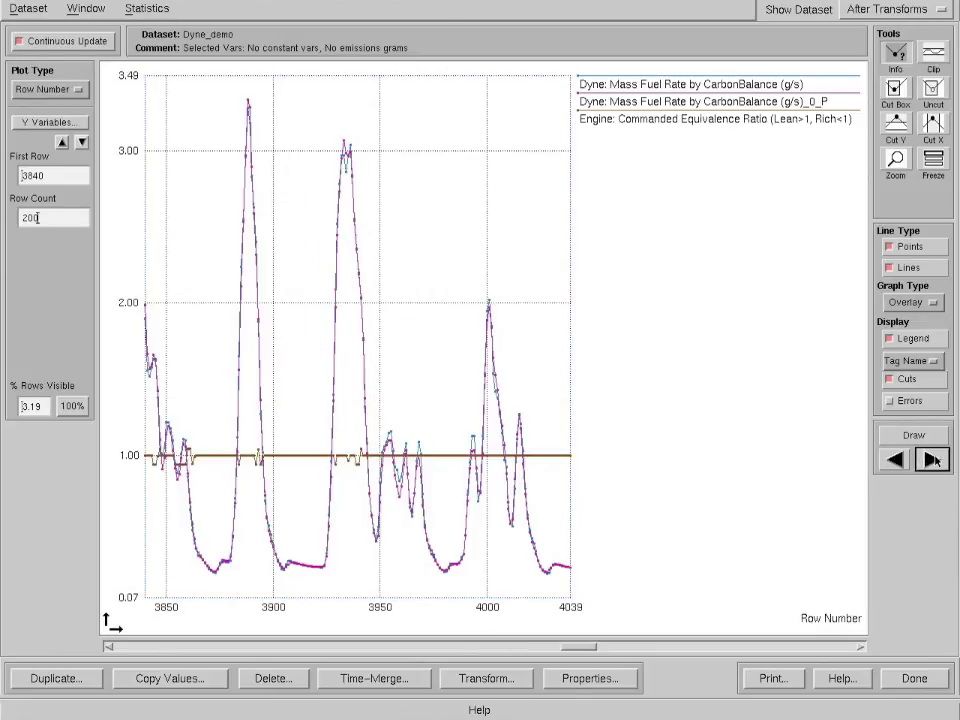